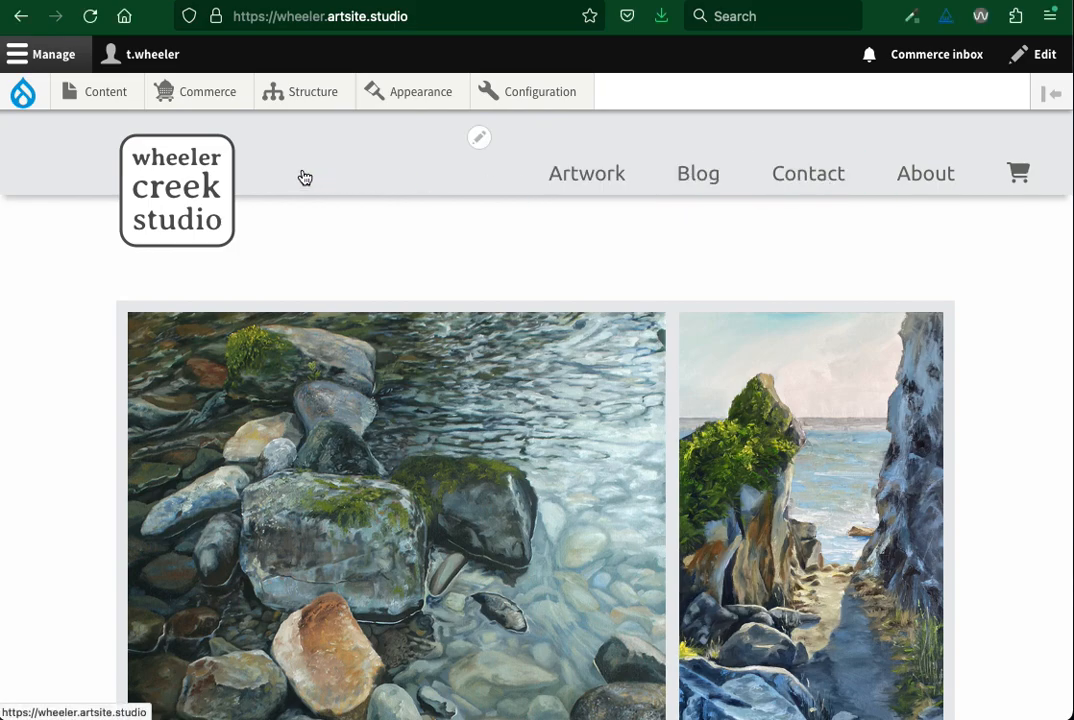
# Start a new Article and title it "Every attempt is about learning and improving"
pyautogui.moveTo(100, 96)
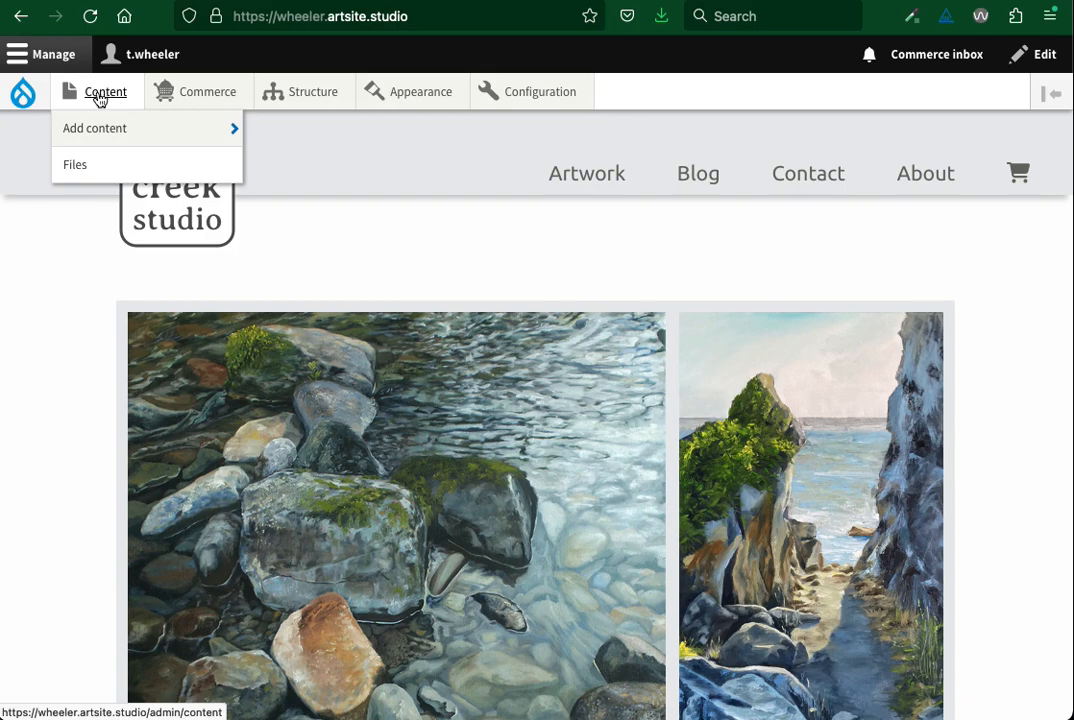
pyautogui.moveTo(101, 131)
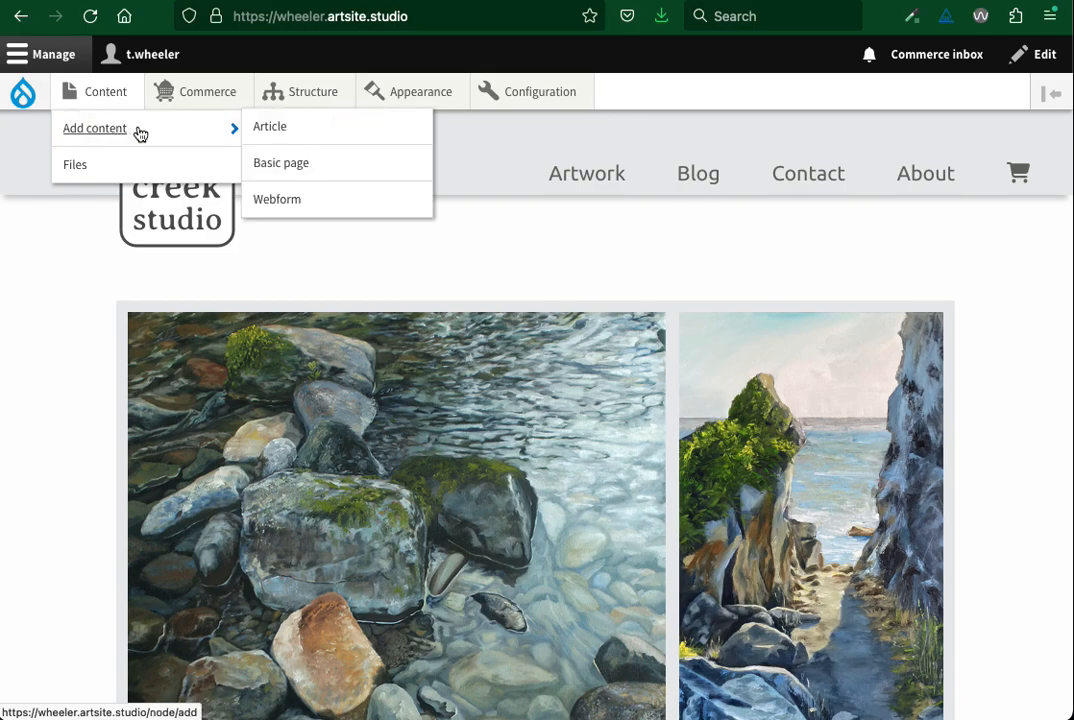
pyautogui.click(272, 128)
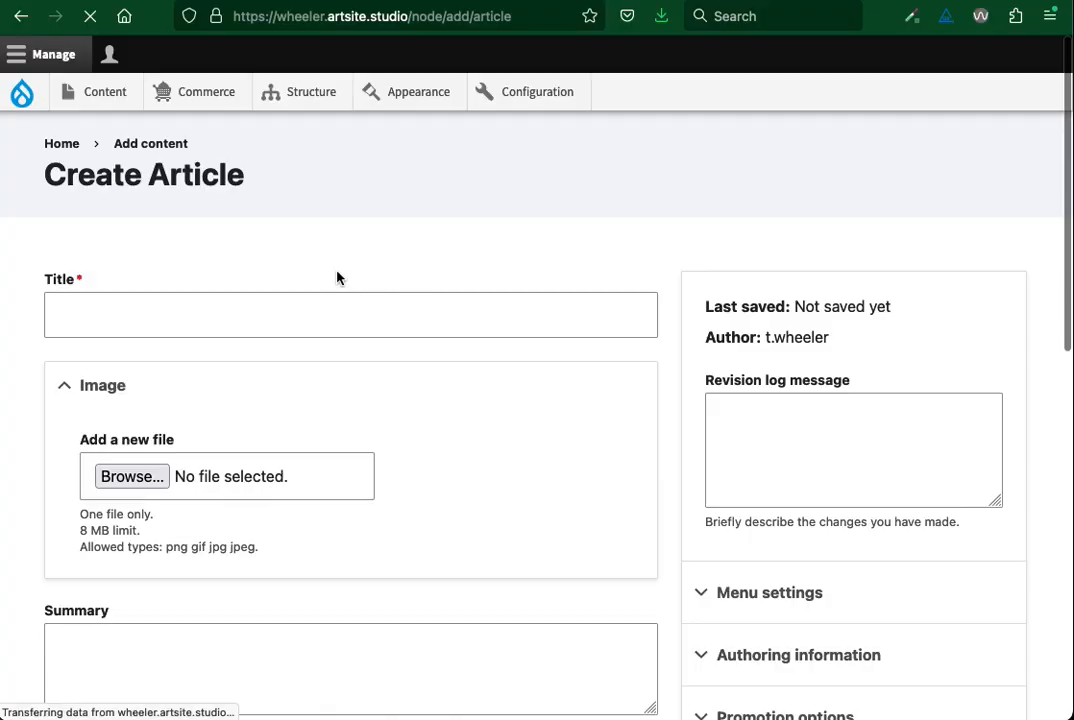
pyautogui.click(68, 314)
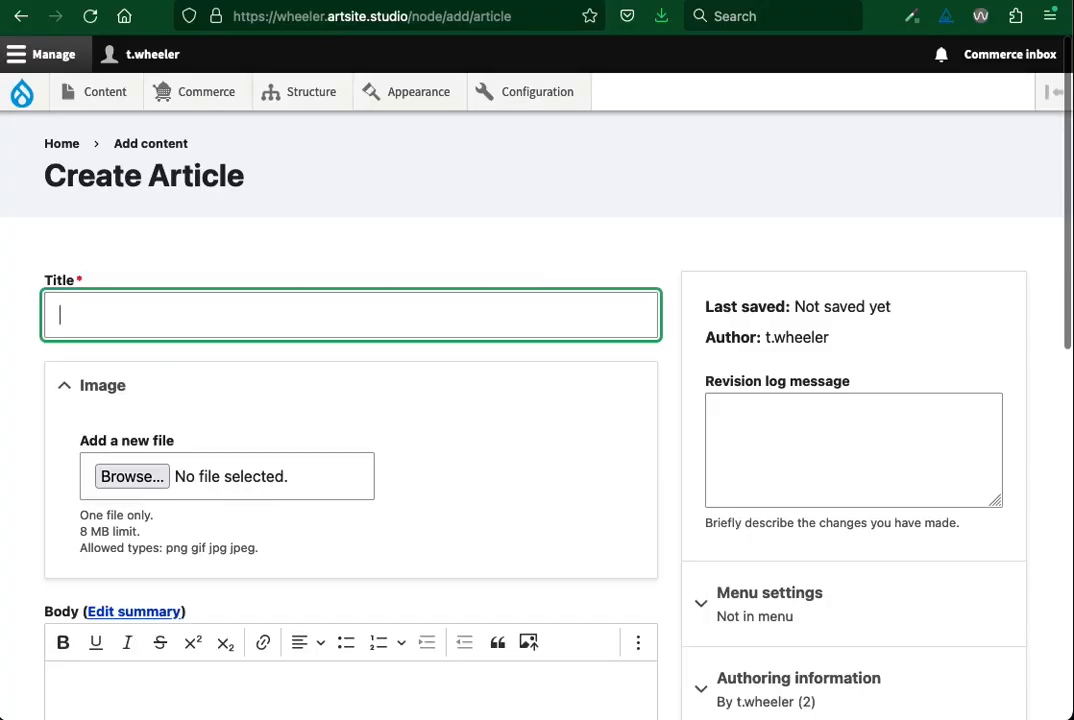
pyautogui.press('super+Tab')
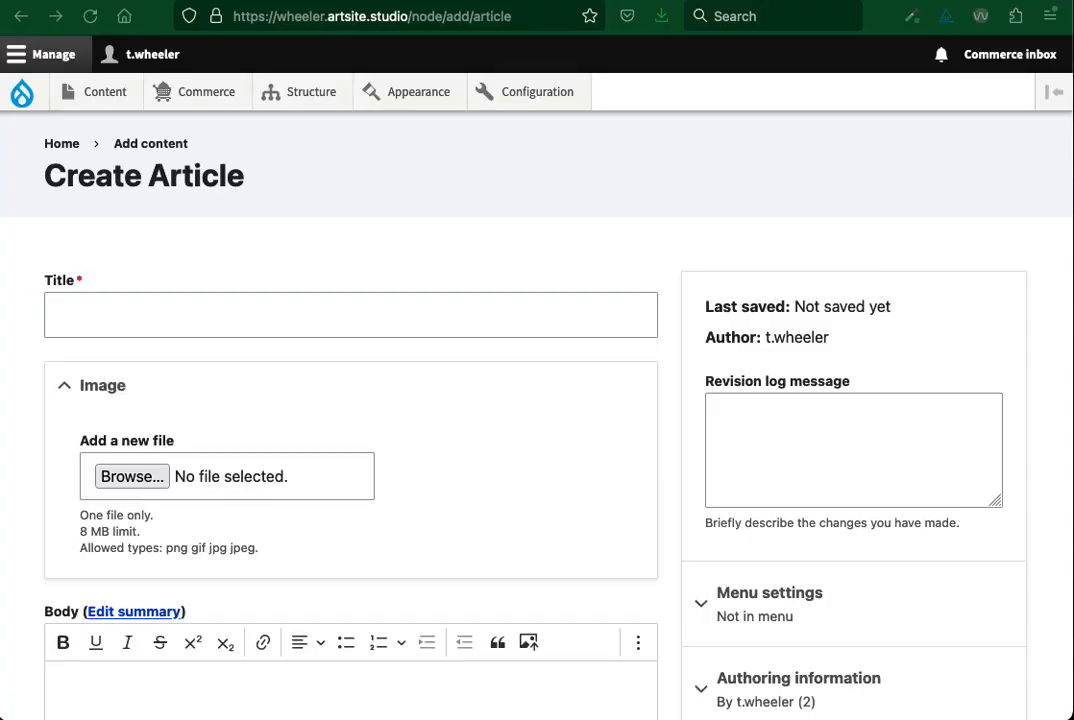
pyautogui.click(96, 319)
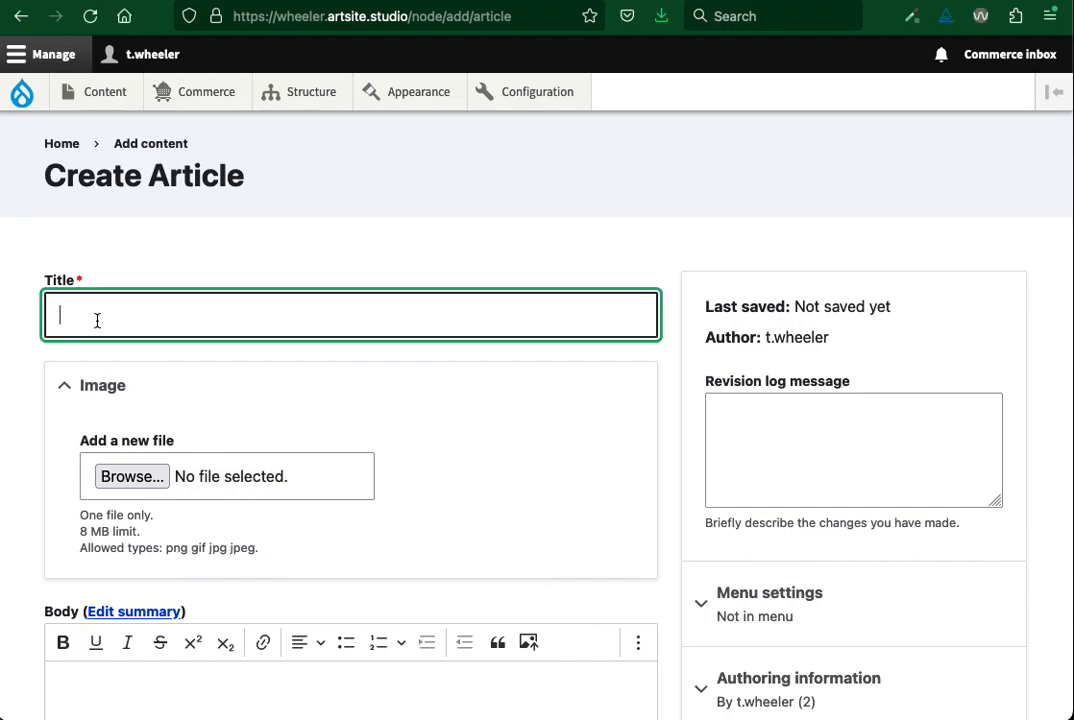
pyautogui.write('Every attempt is about learning and improving')
pyautogui.click(29, 372)
# Upload painting-on-river.png from the Desktop as the article's image and give it the alternative text "plein-air painting"
pyautogui.scroll(-4, 29, 372)
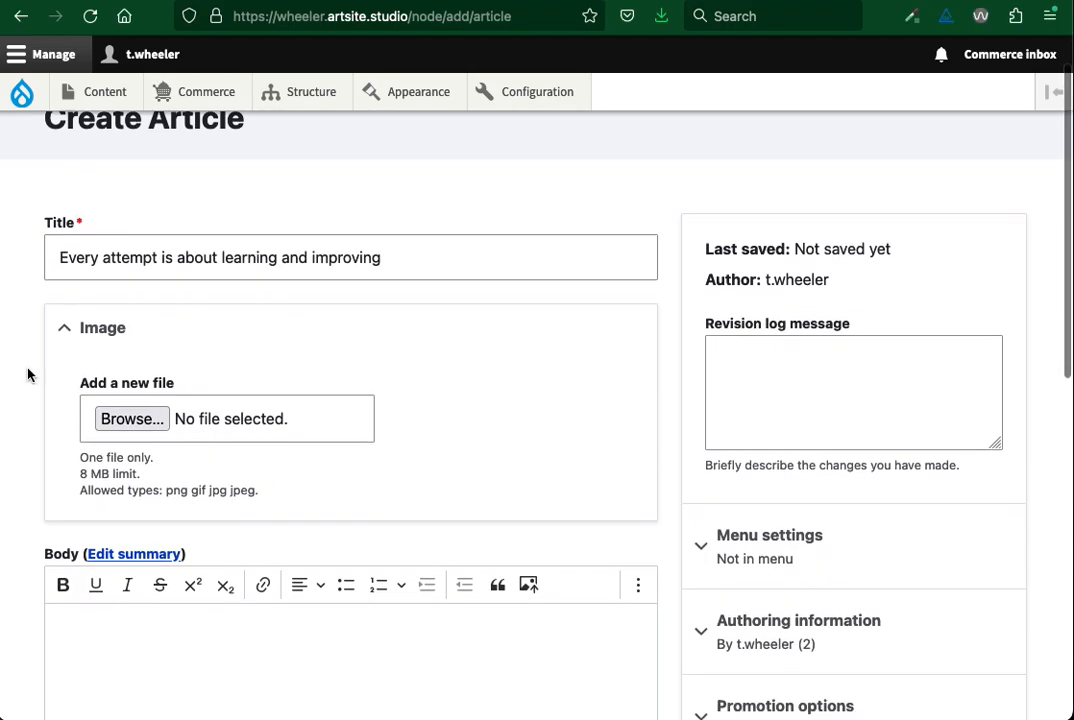
pyautogui.click(138, 302)
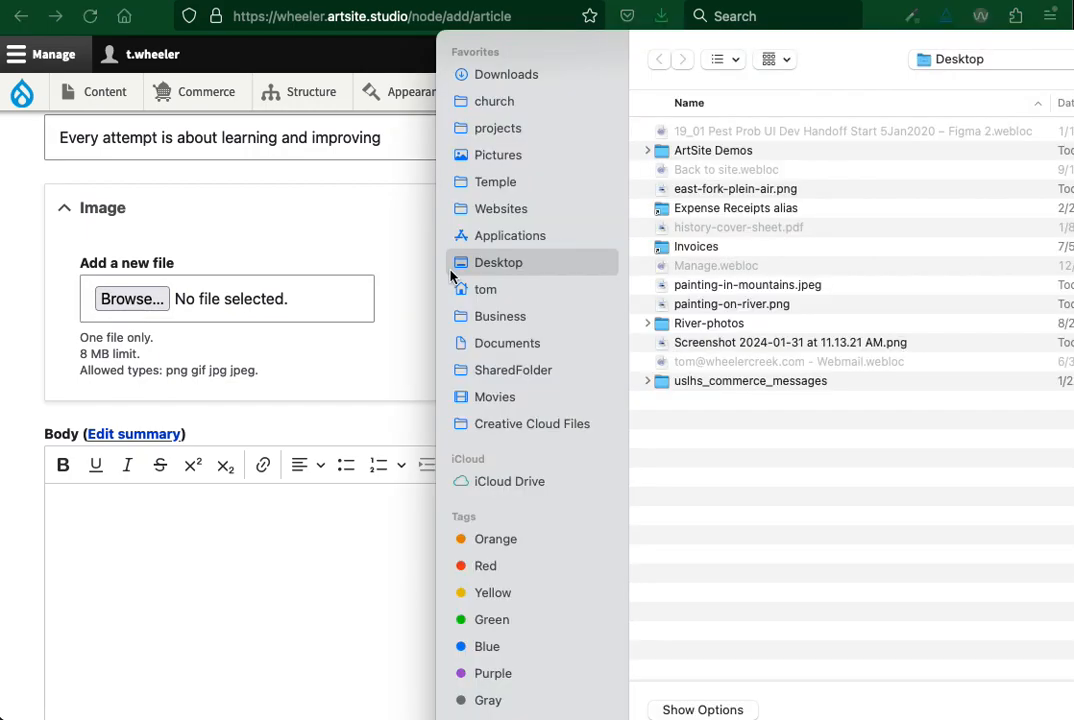
pyautogui.click(731, 305)
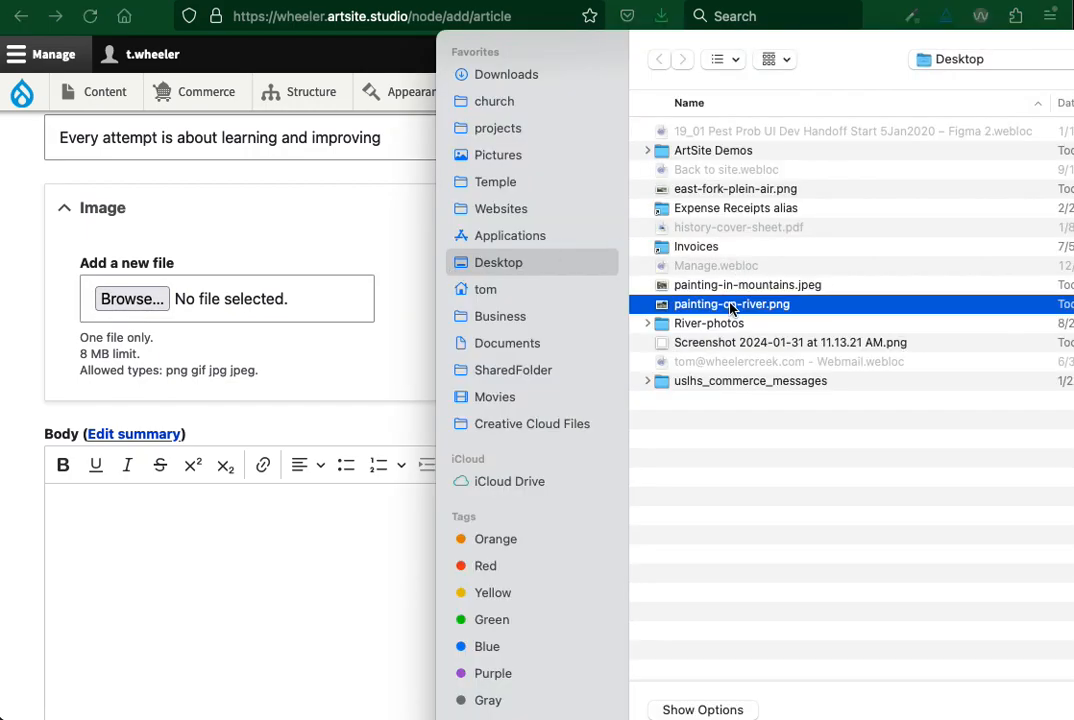
pyautogui.press('Return')
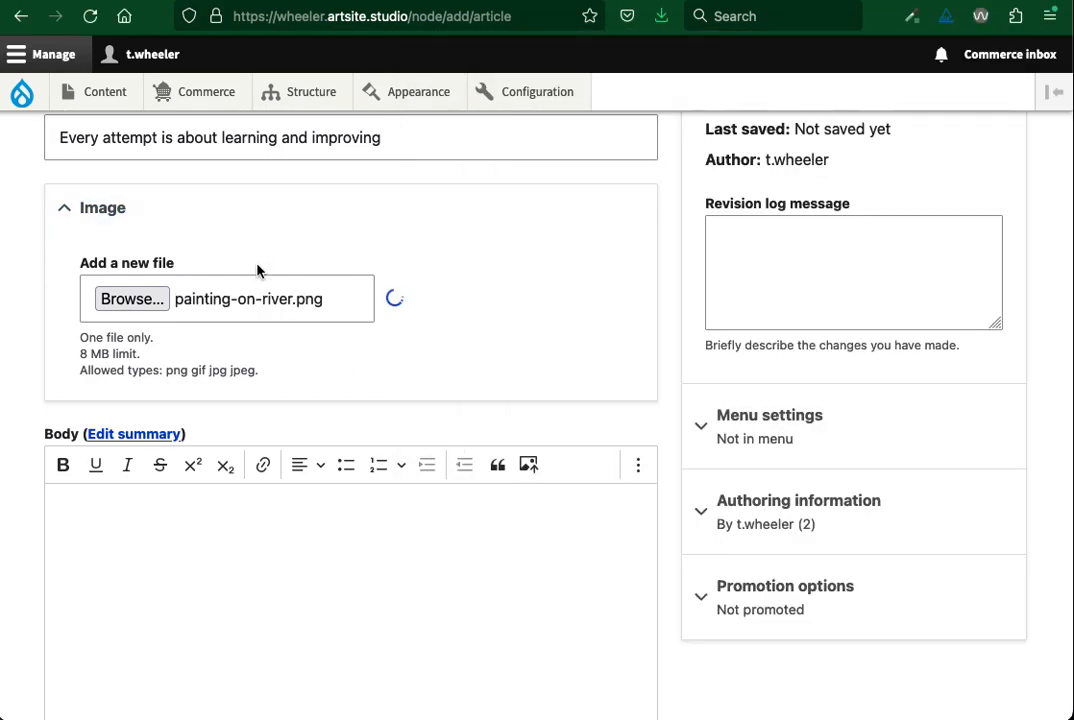
pyautogui.scroll(1, 259, 270)
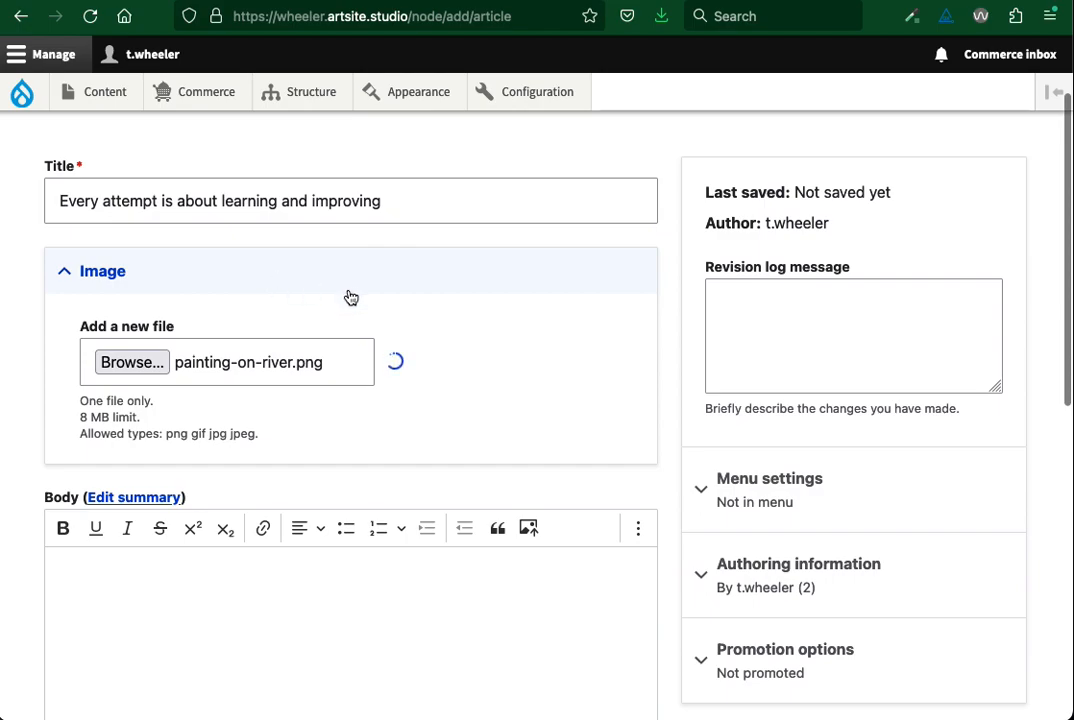
pyautogui.click(233, 410)
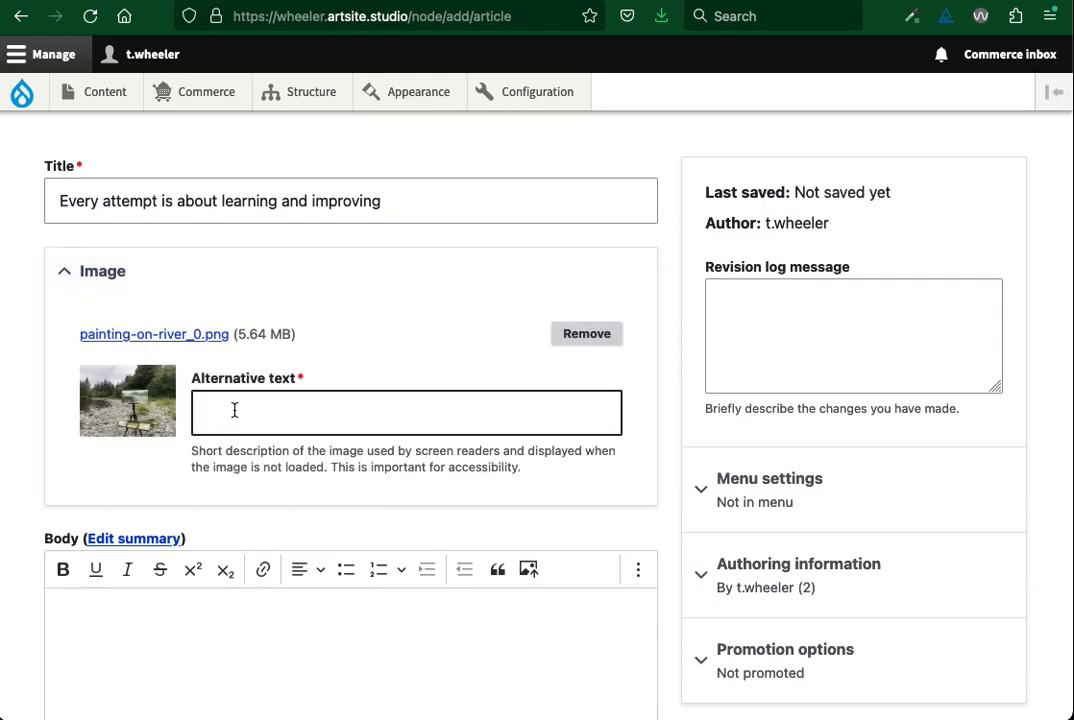
pyautogui.write('plein-air')
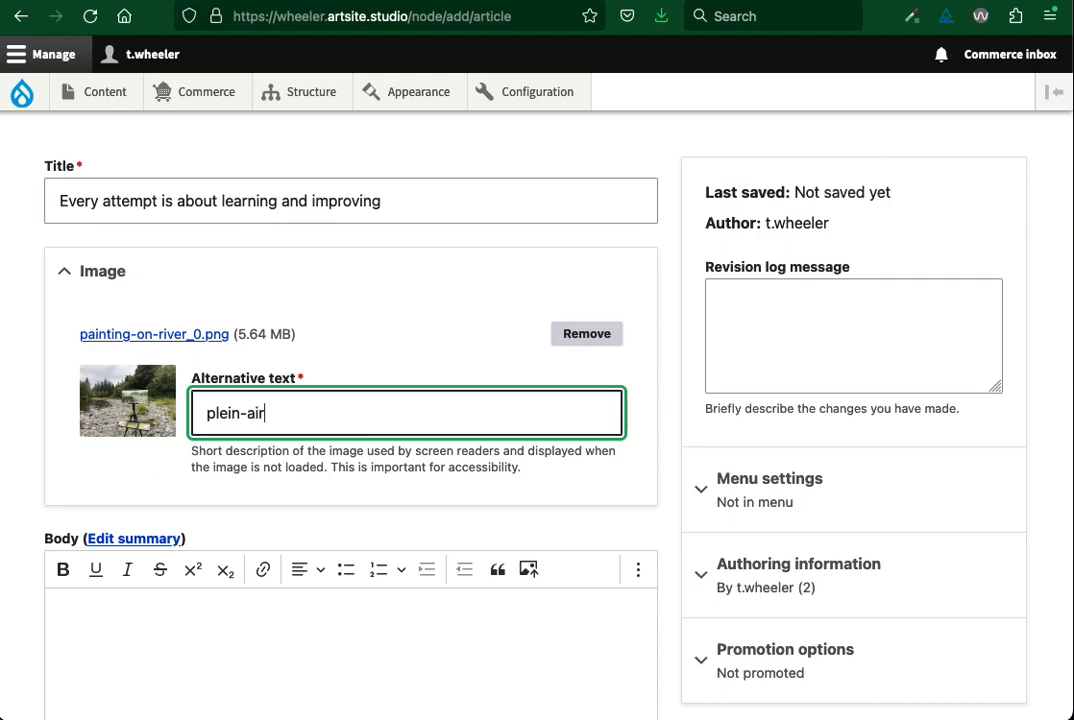
pyautogui.write(' painting')
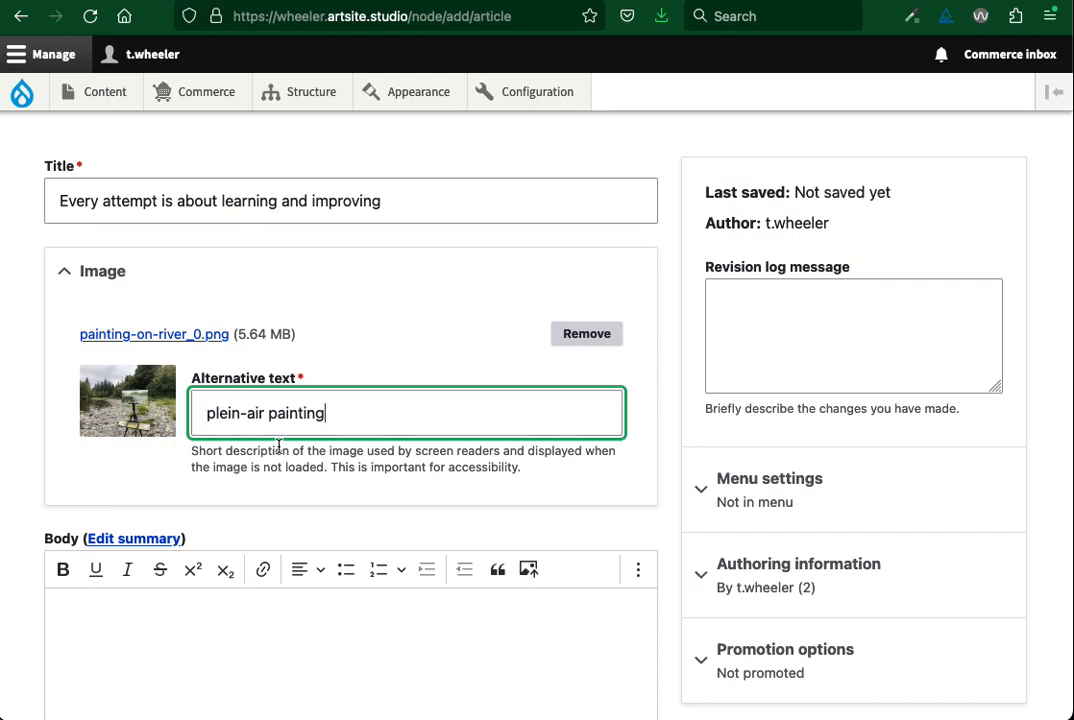
# Copy the prepared text about the morning river painting from the other application and paste it into the article's body
pyautogui.scroll(-3, 278, 446)
pyautogui.click(209, 525)
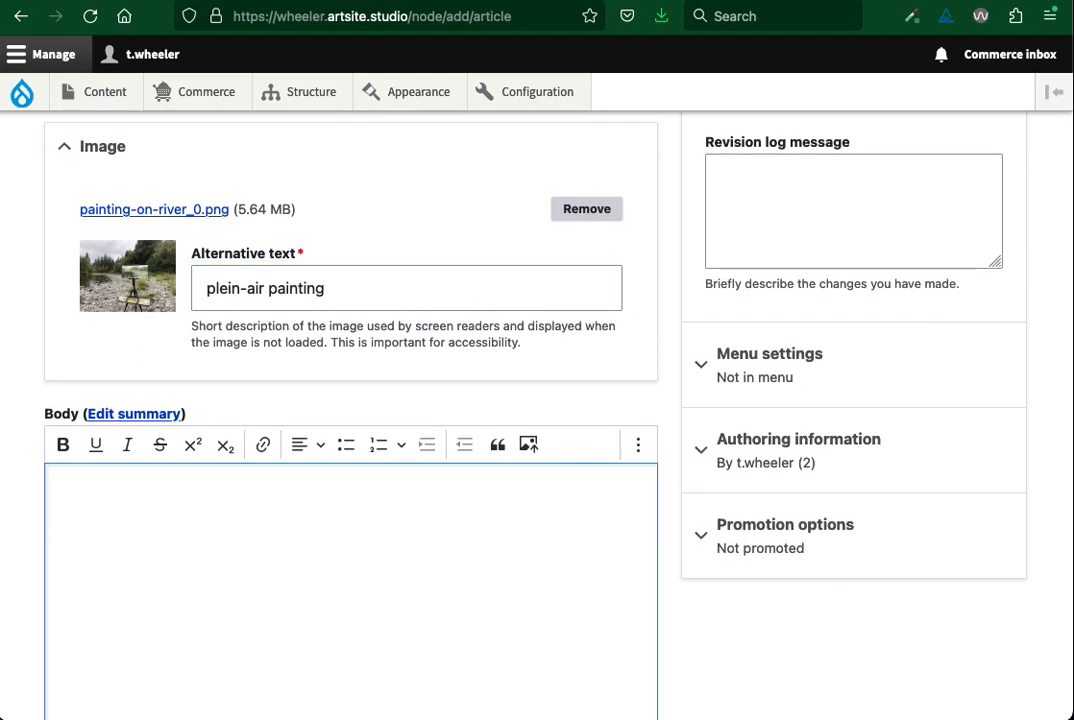
pyautogui.press('super+Tab')
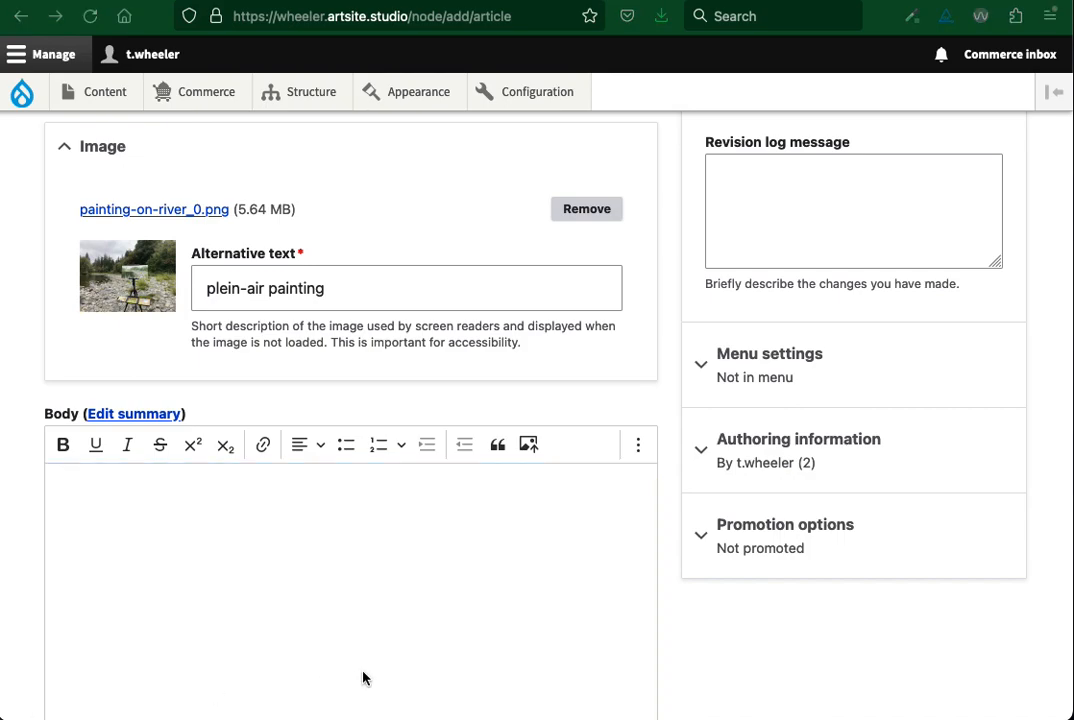
pyautogui.click(145, 534)
pyautogui.press('super+v')
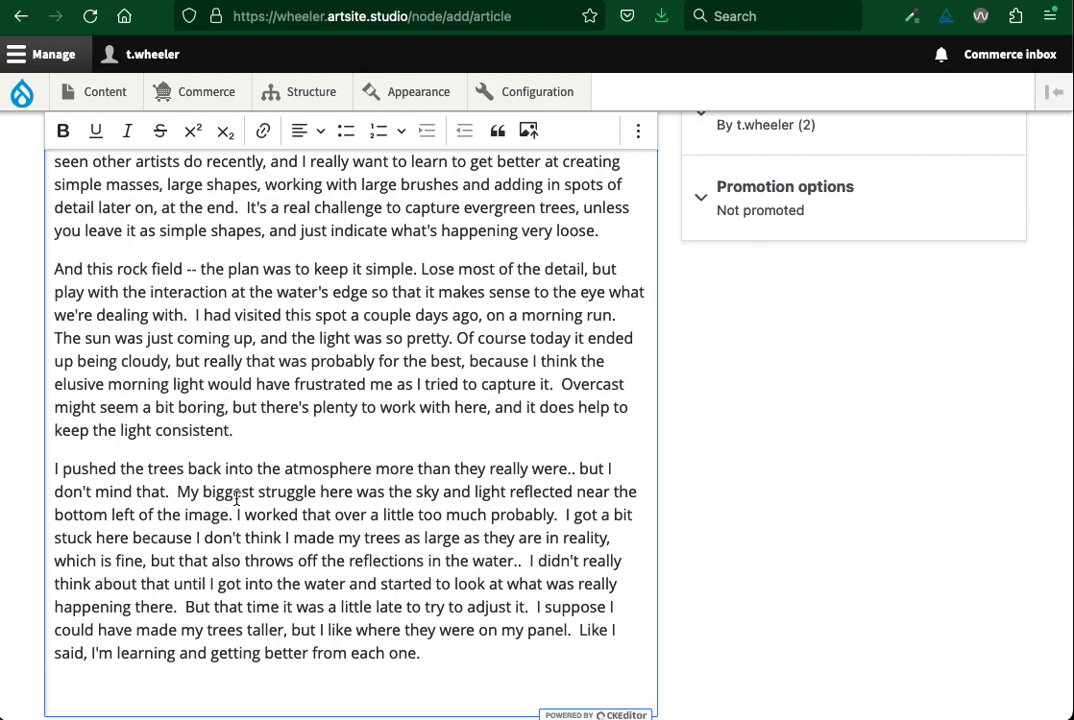
pyautogui.scroll(8, 269, 487)
pyautogui.scroll(5, 237, 500)
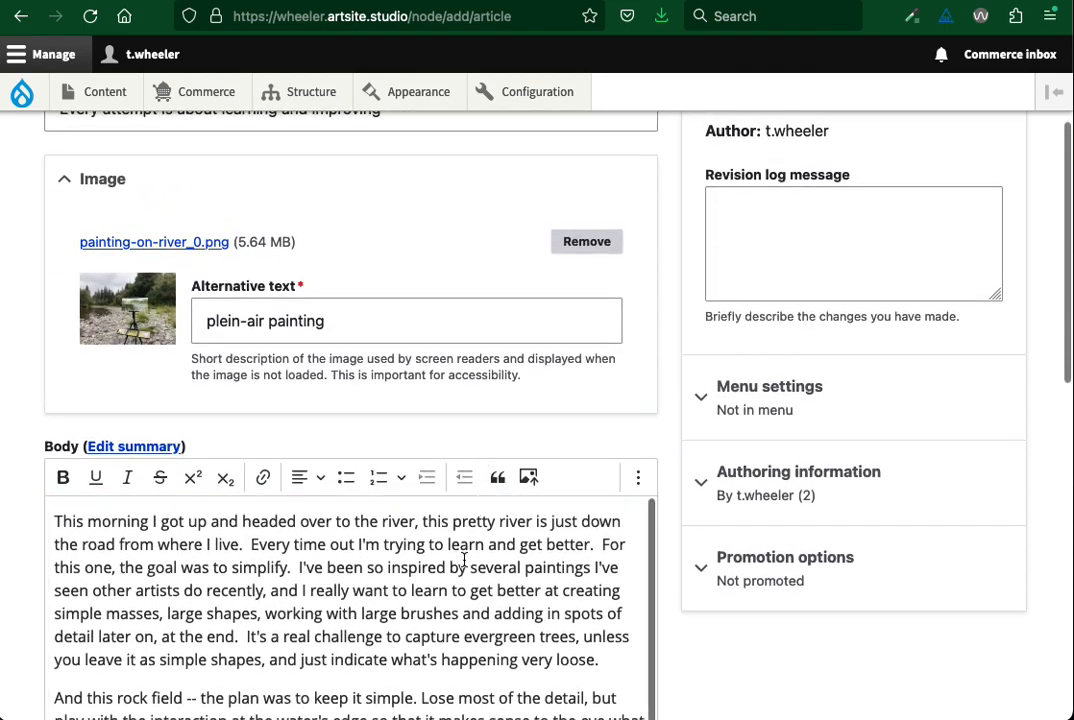
# Insert the image east-fork-plein-air.png on a new line after the body paragraph ending "keep the light consistent."
pyautogui.scroll(-5, 500, 520)
pyautogui.scroll(-2, 800, 543)
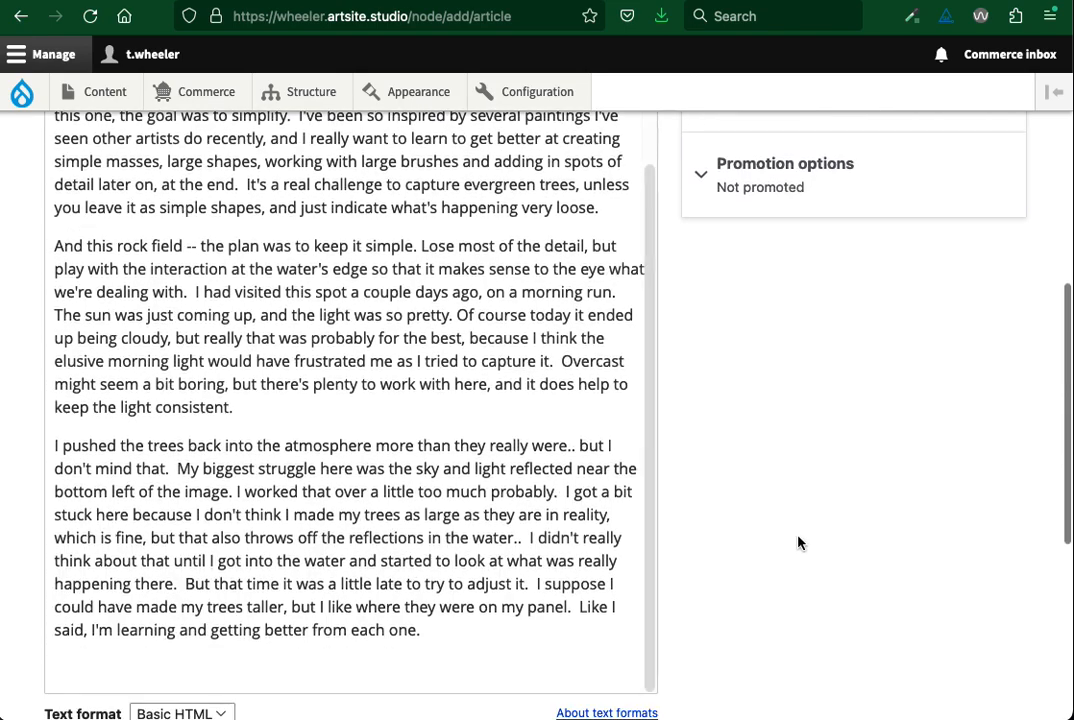
pyautogui.click(253, 410)
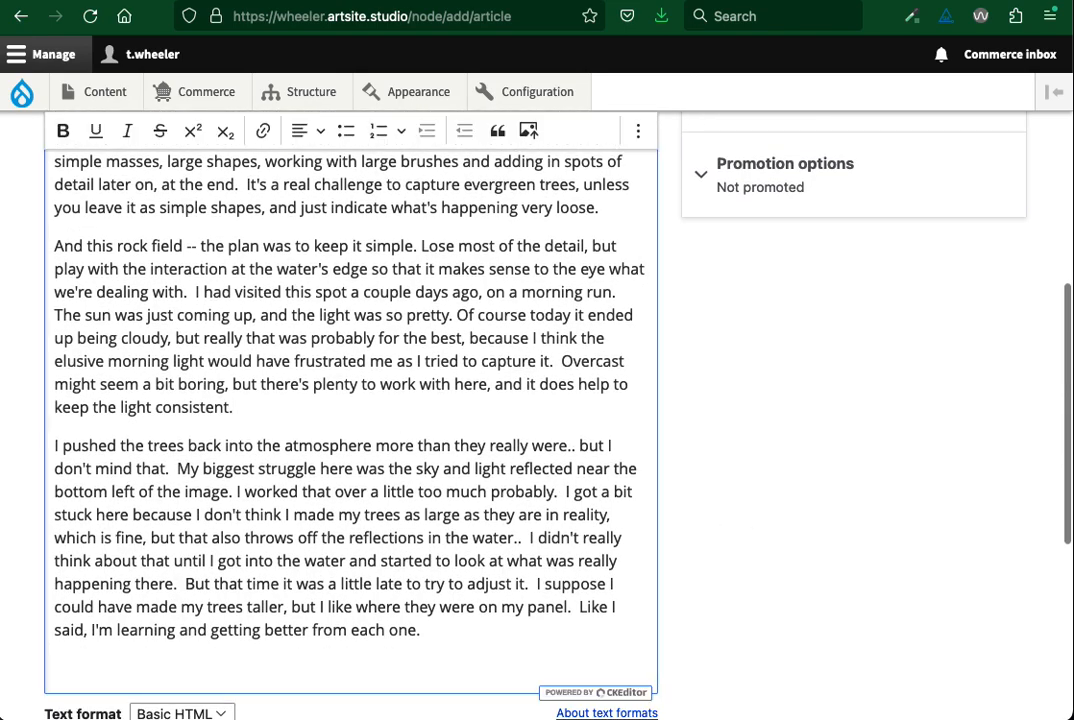
pyautogui.press('Return')
pyautogui.scroll(1, 295, 398)
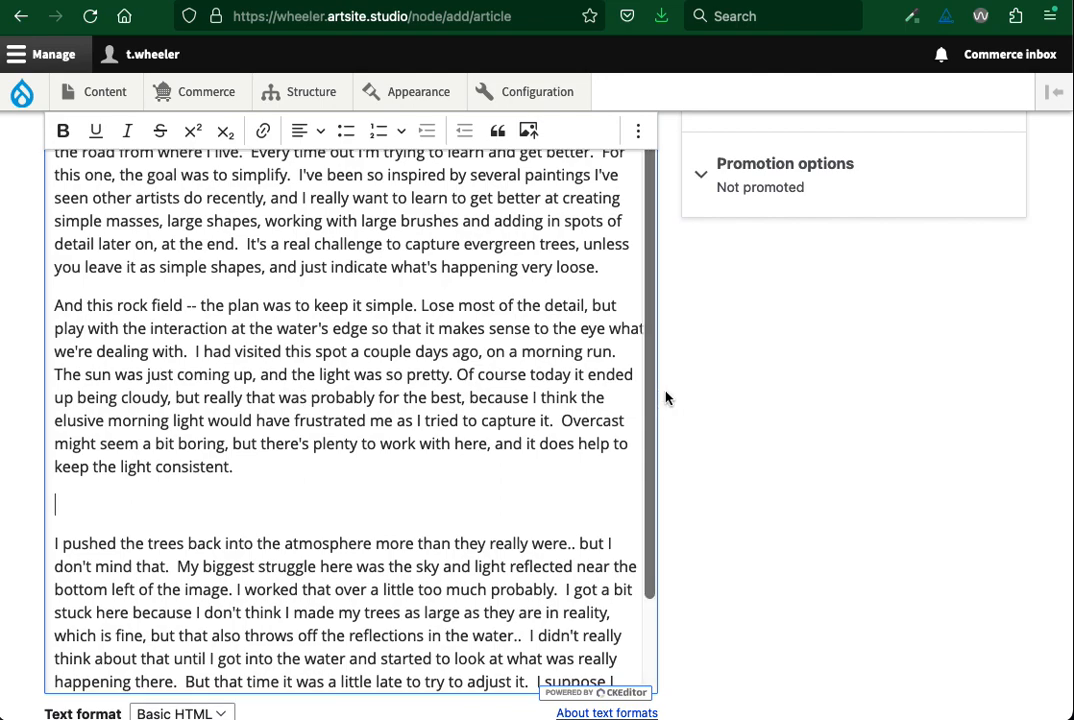
pyautogui.scroll(2, 668, 398)
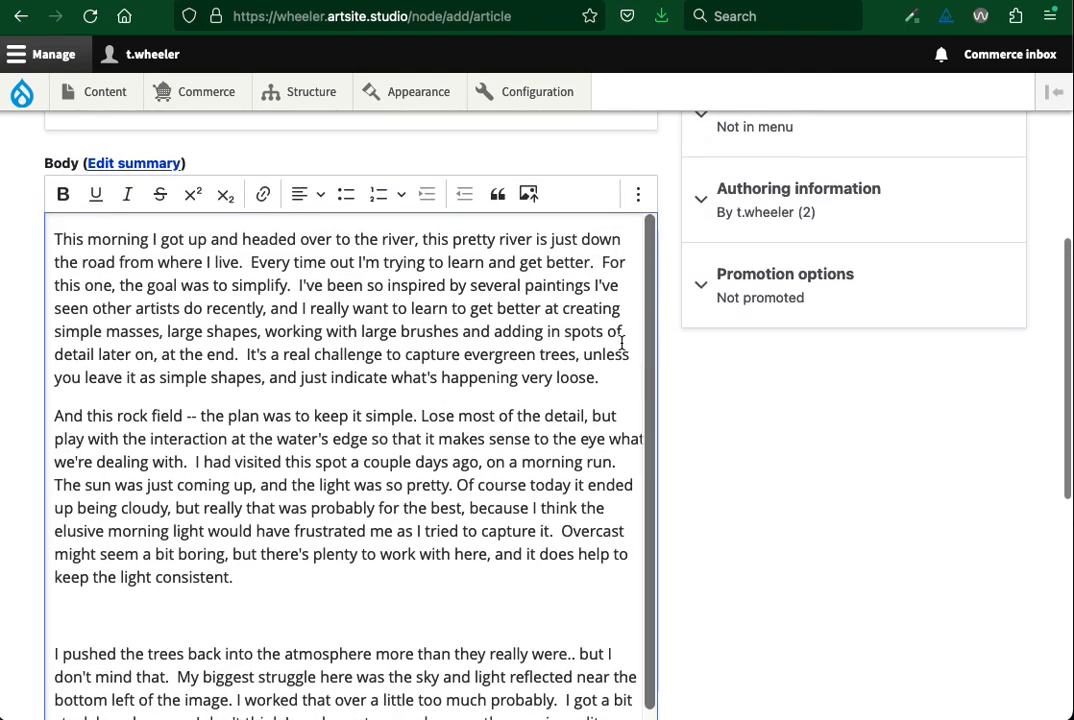
pyautogui.click(529, 194)
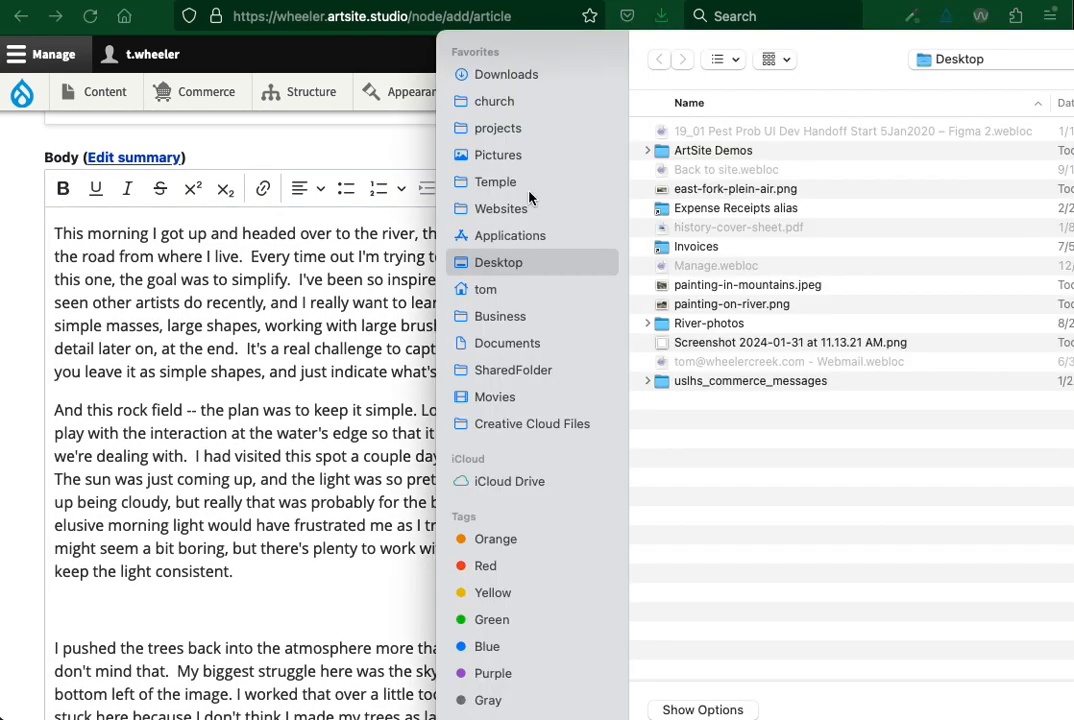
pyautogui.click(726, 188)
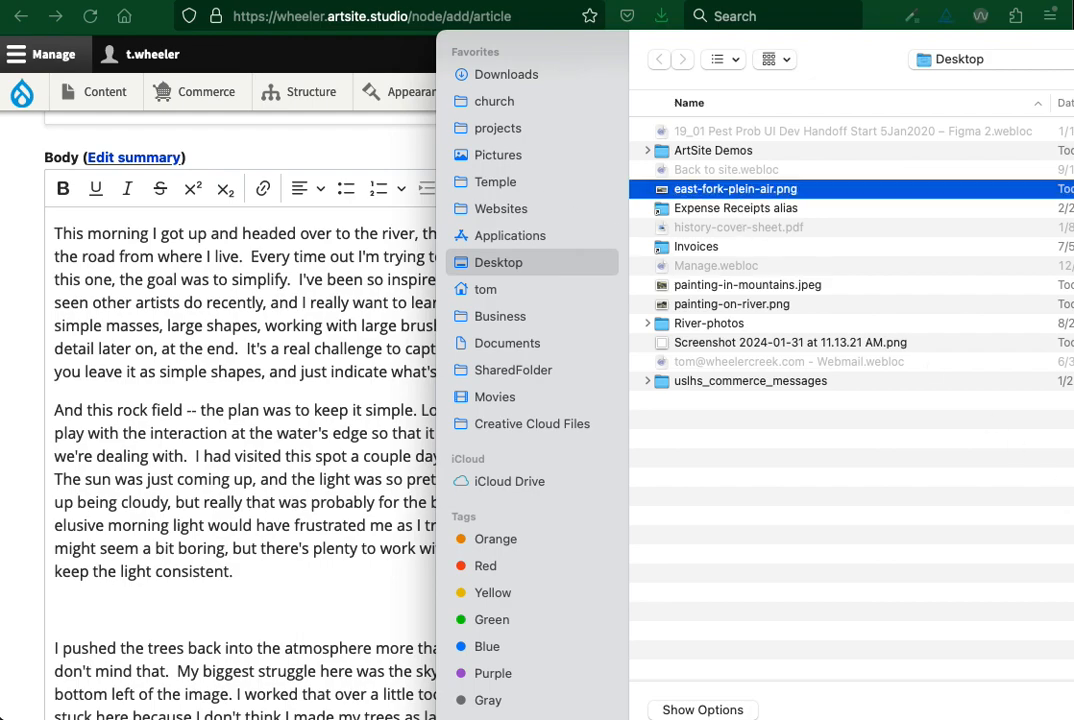
pyautogui.press('Return')
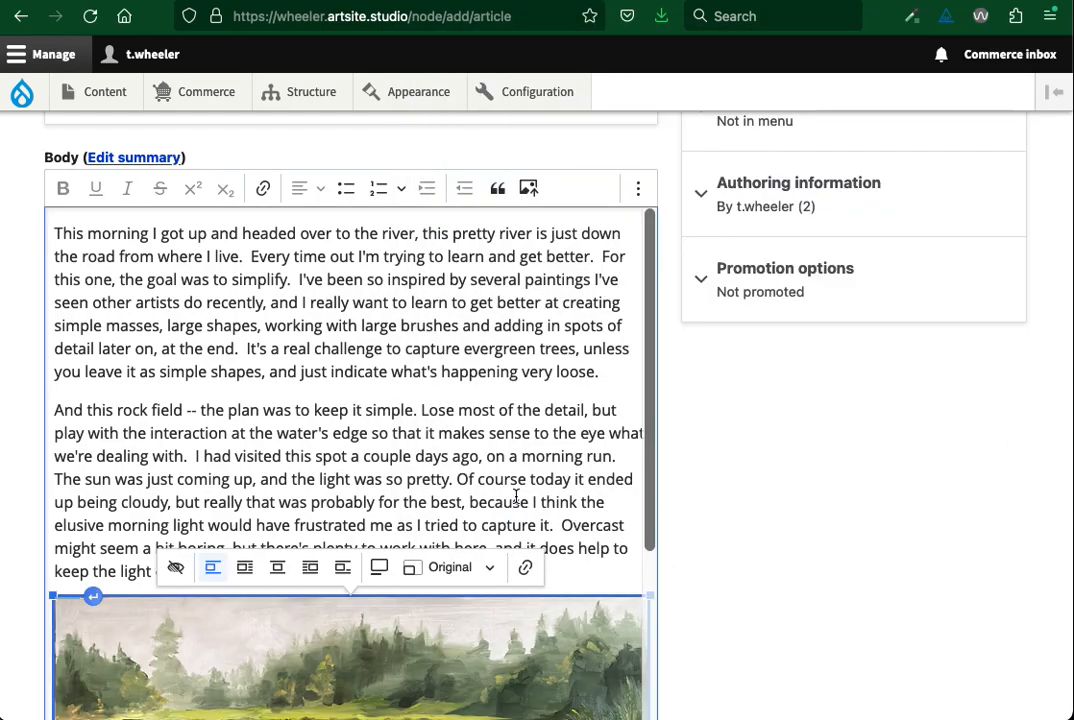
# Set the text alternative of the river painting inserted in the body to "my painting"
pyautogui.scroll(-2, 517, 501)
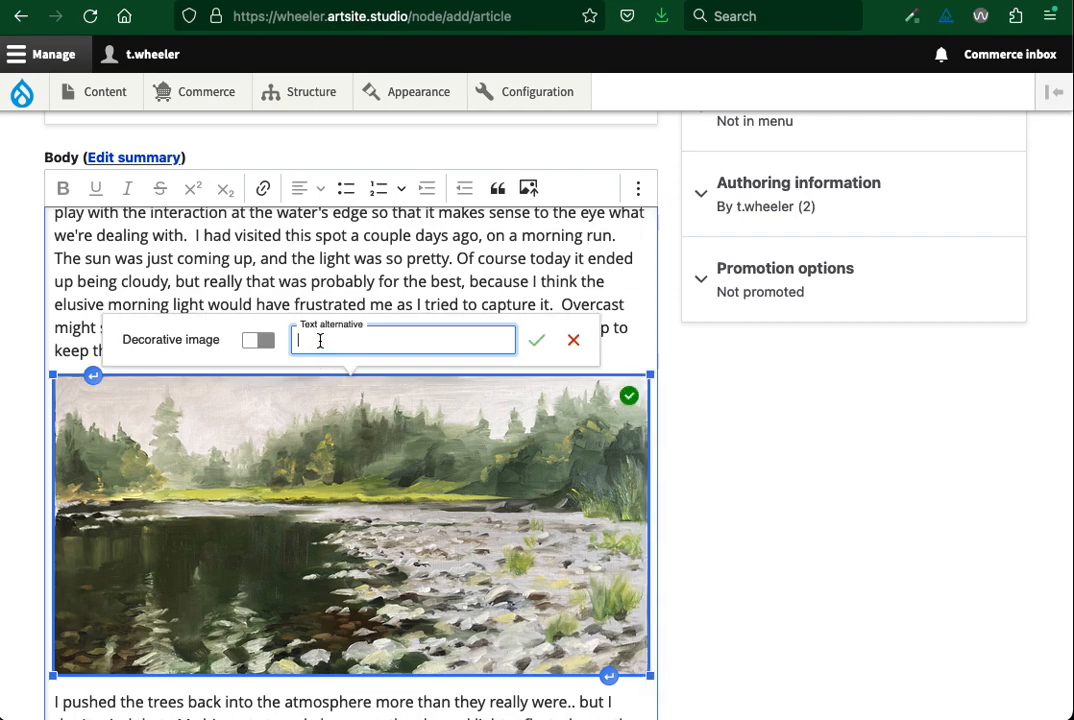
pyautogui.write('my painting')
pyautogui.click(537, 340)
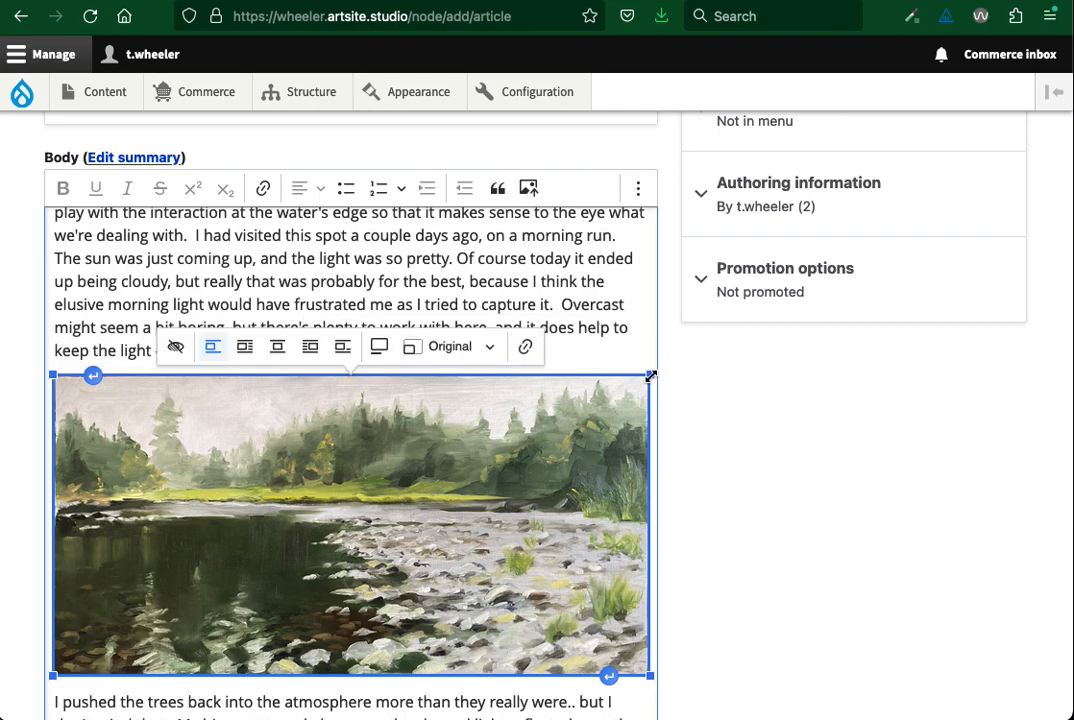
# Shrink the river painting in the body to about 557 px wide and align it left with wrapped text
pyautogui.moveTo(650, 375); pyautogui.dragTo(378, 427)
pyautogui.moveTo(606, 375)
pyautogui.mouseDown()
pyautogui.moveTo(574, 398)
pyautogui.moveTo(643, 367)
pyautogui.moveTo(620, 373)
pyautogui.mouseUp()
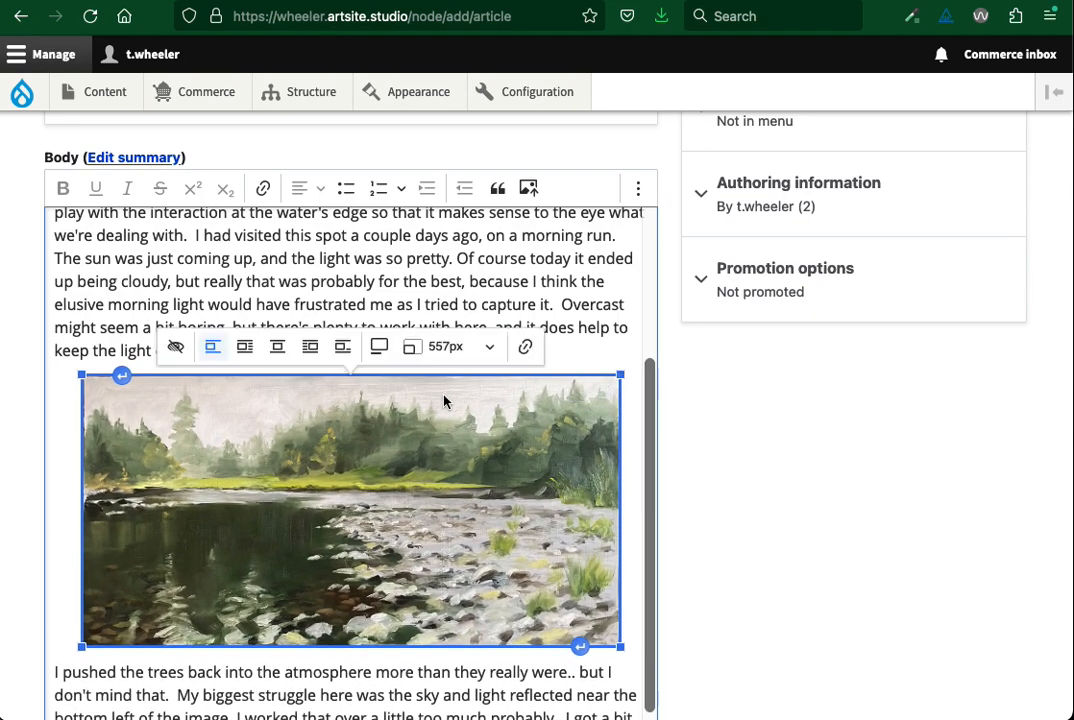
pyautogui.click(246, 347)
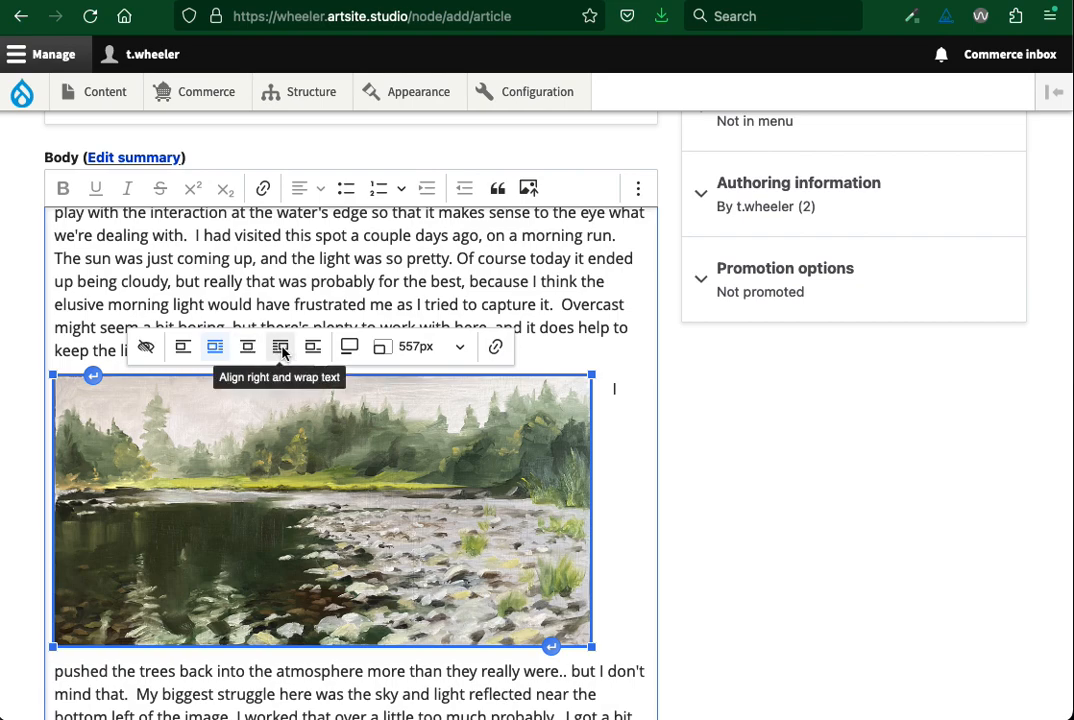
pyautogui.click(281, 349)
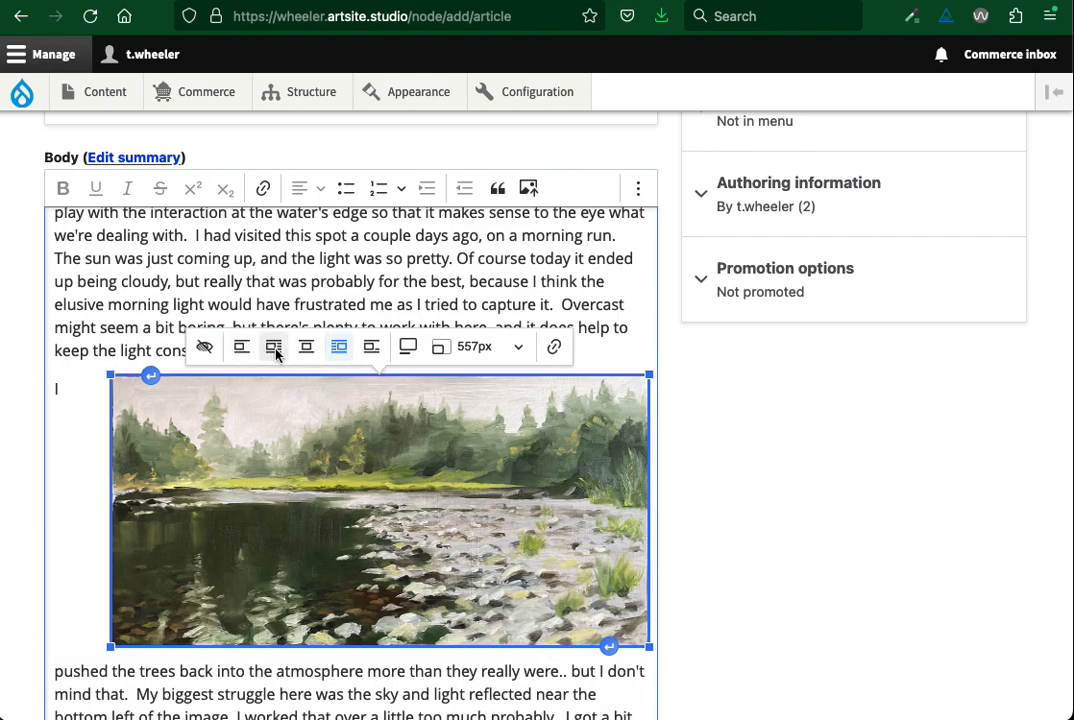
pyautogui.click(276, 348)
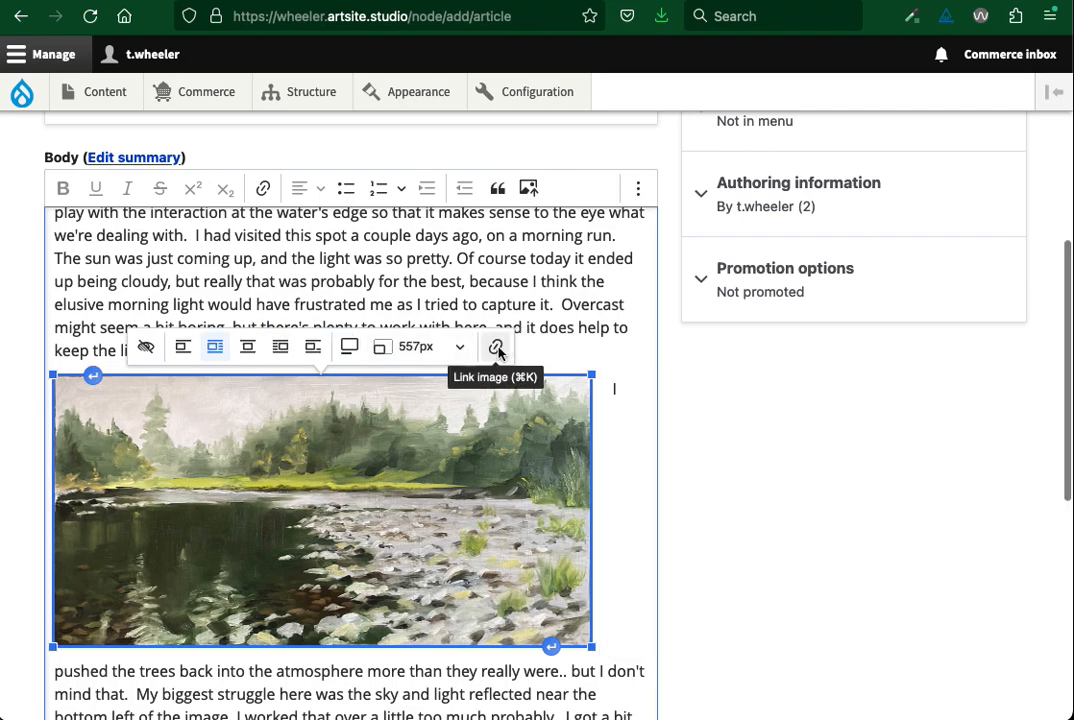
# Tag the article with the existing term "plein-air"
pyautogui.scroll(-3, 613, 521)
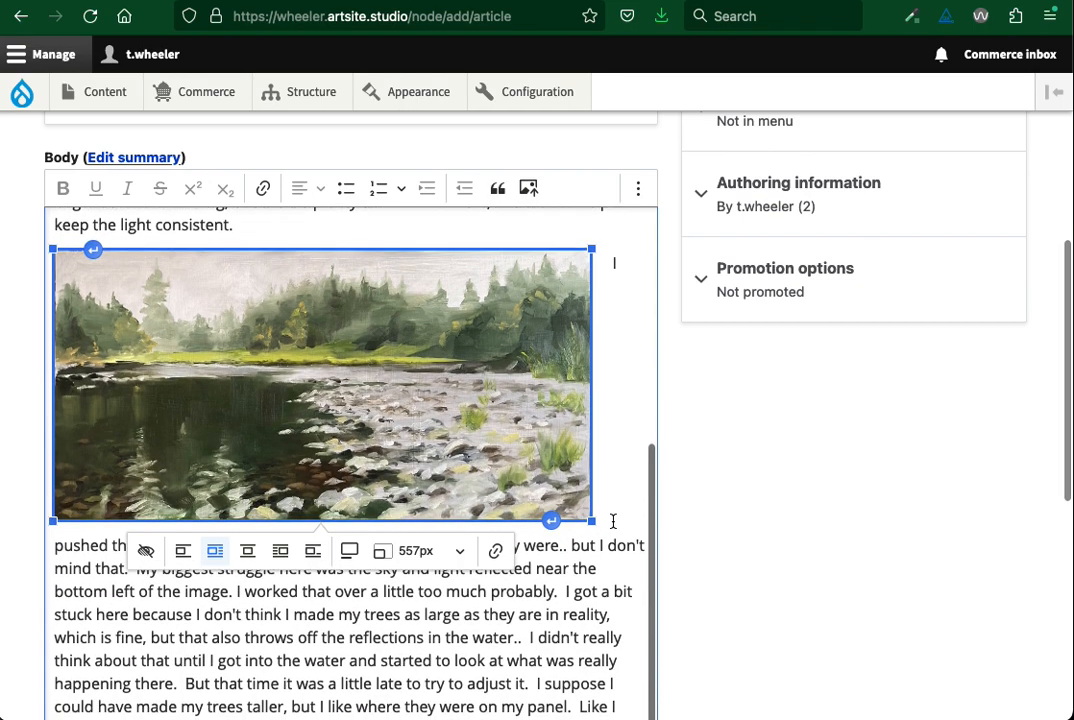
pyautogui.scroll(-8, 703, 553)
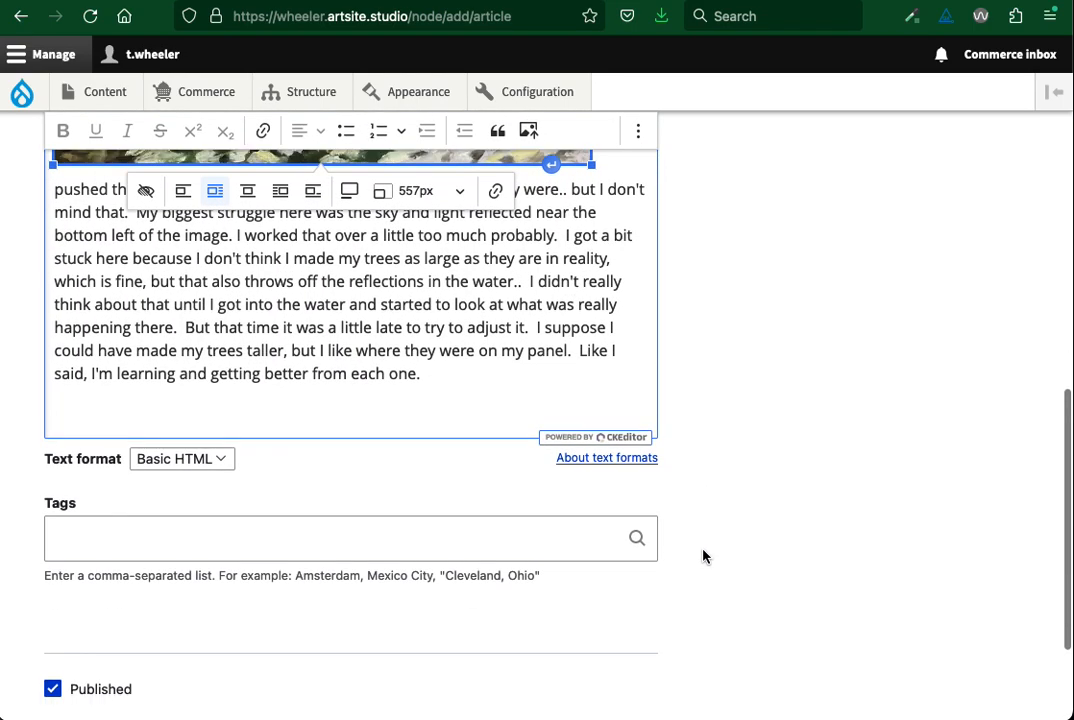
pyautogui.click(124, 535)
pyautogui.write('ple')
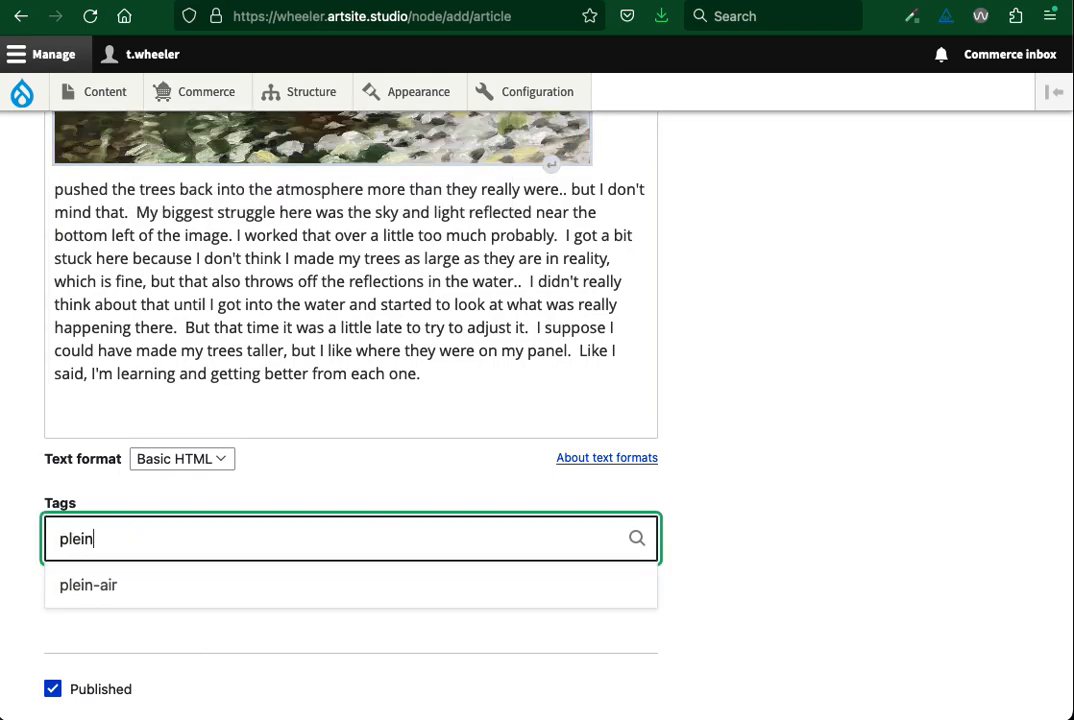
pyautogui.write('in')
pyautogui.press('Down')
pyautogui.press('Return')
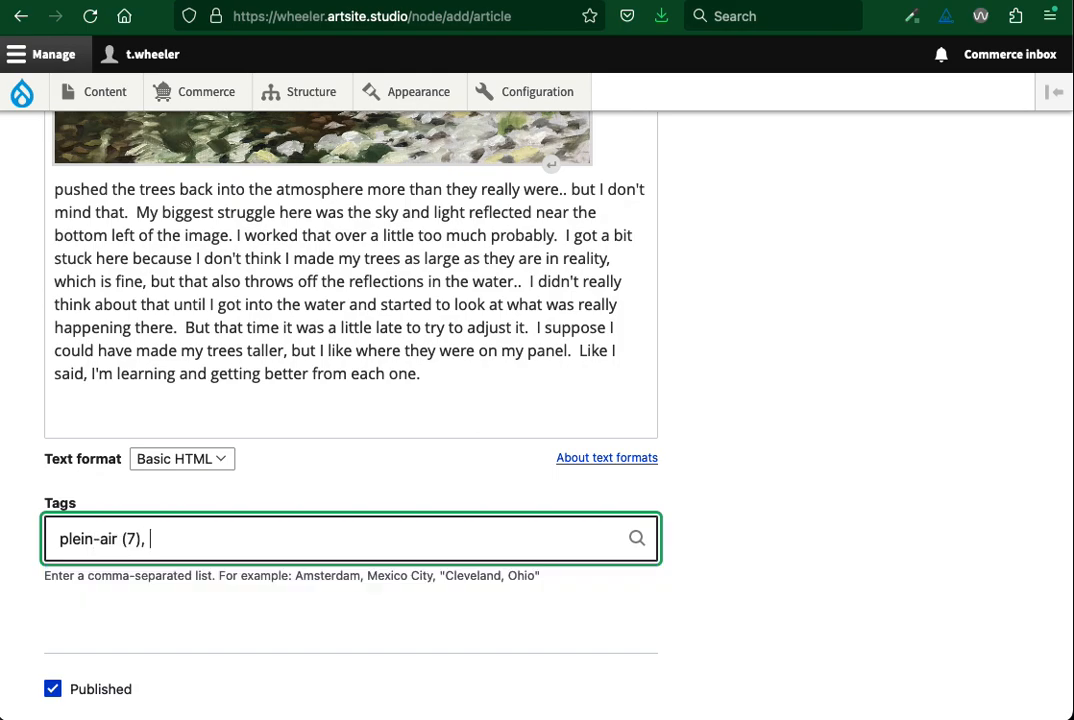
# Add the terms "oil painting" and "landscape" to the article's tags after plein-air
pyautogui.write('oil painting')
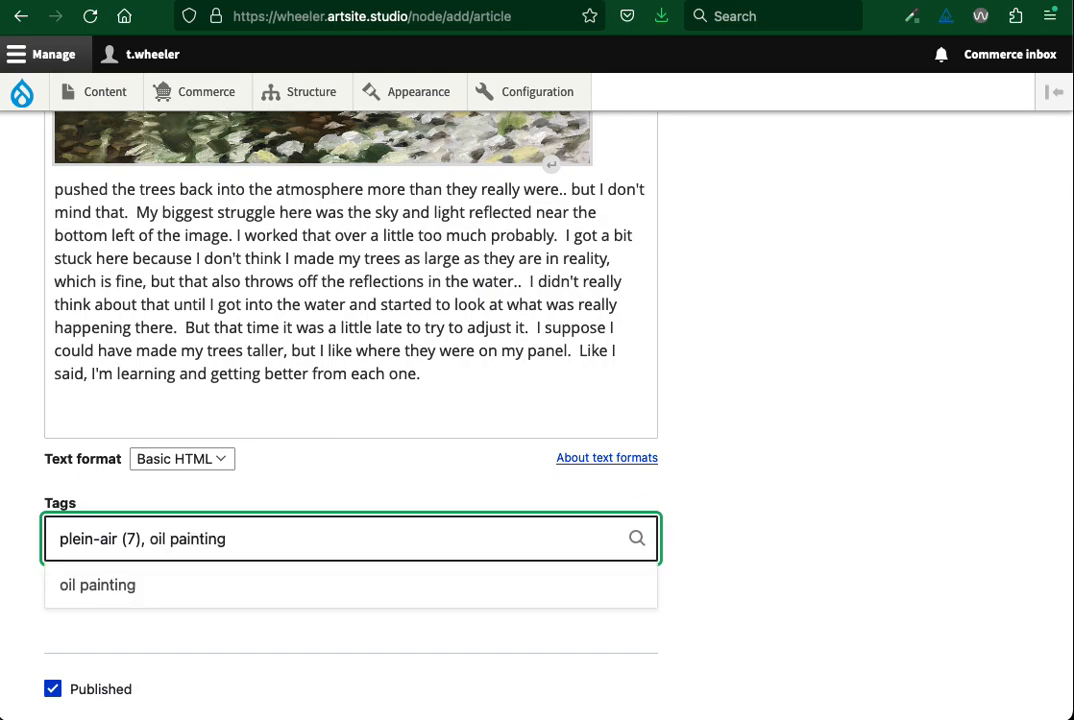
pyautogui.write(', landscape')
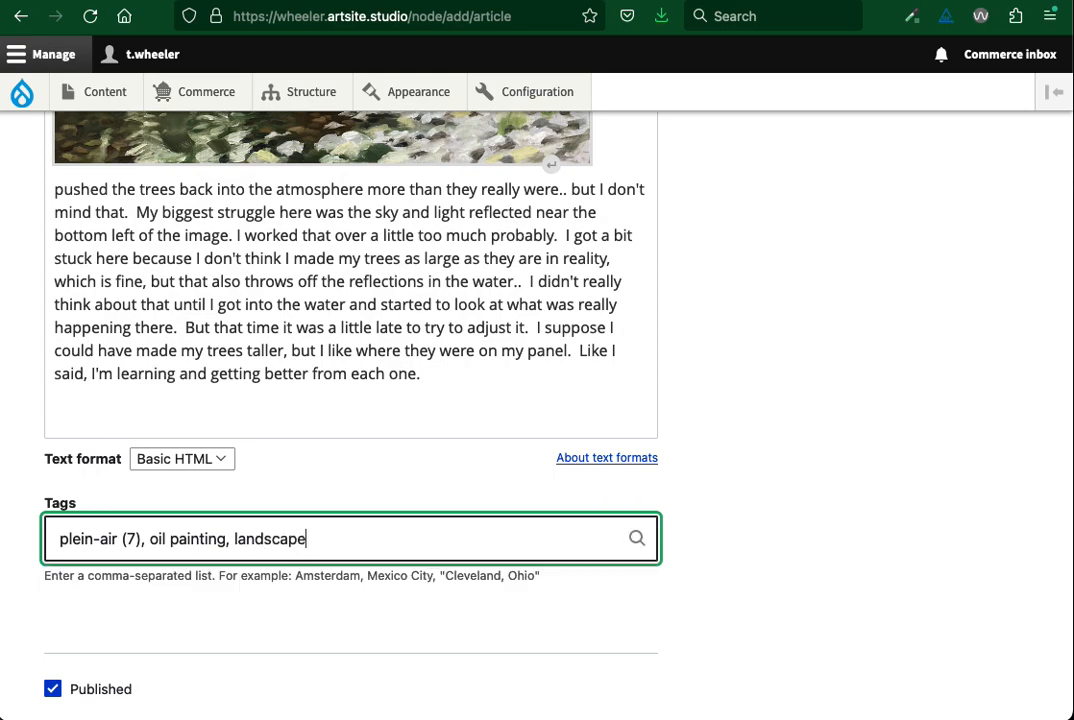
pyautogui.click(722, 571)
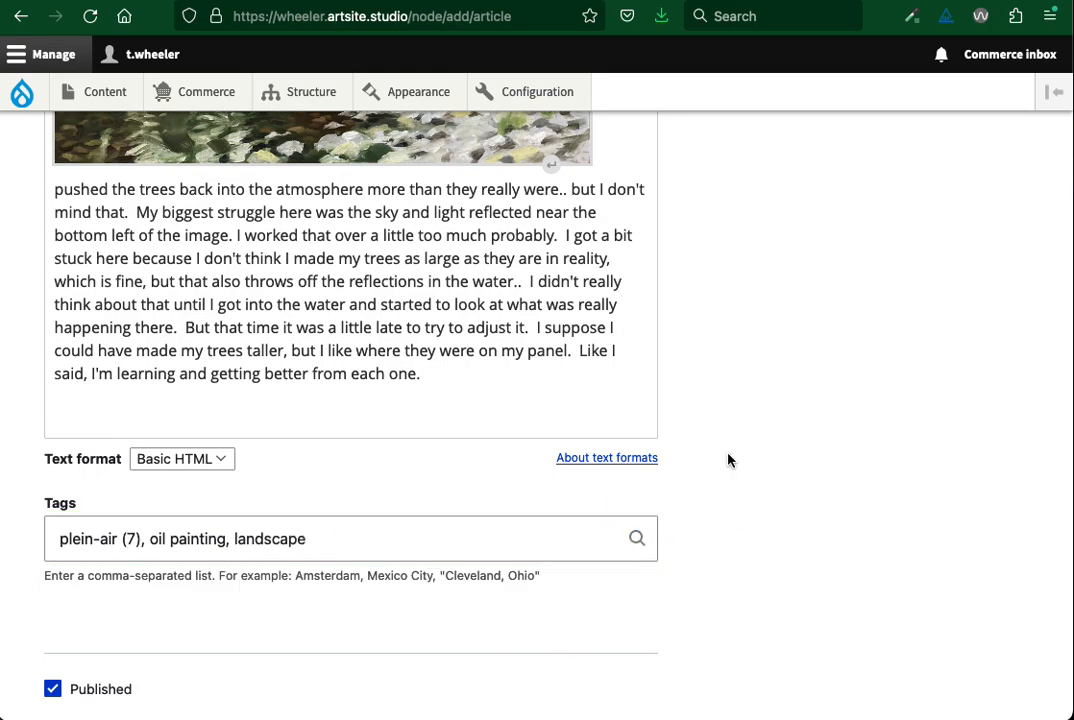
# Set the article's authored-on date to 09/04/2023 in its authoring information
pyautogui.scroll(10, 728, 460)
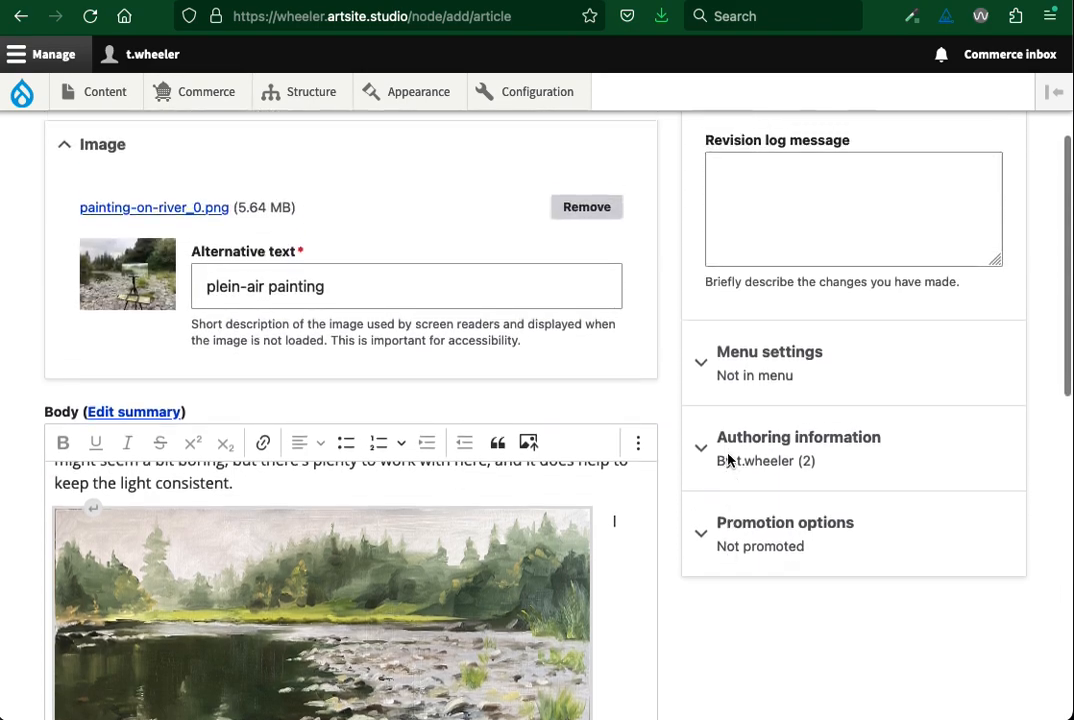
pyautogui.scroll(4, 728, 458)
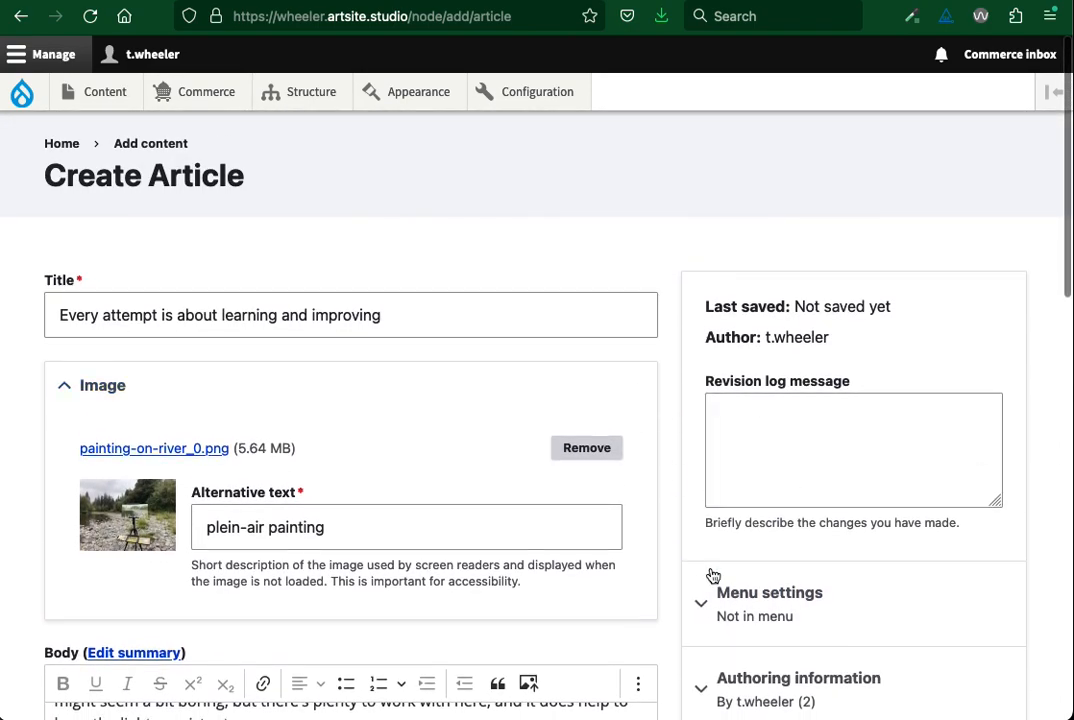
pyautogui.scroll(-8, 700, 565)
pyautogui.scroll(2, 686, 559)
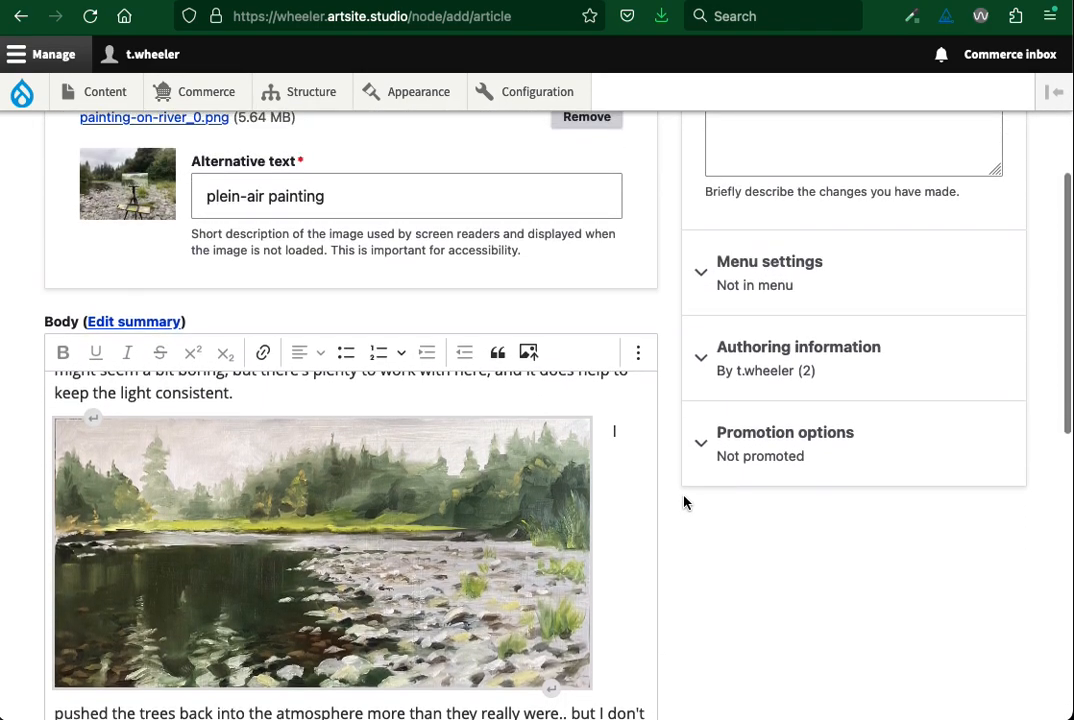
pyautogui.scroll(4, 668, 381)
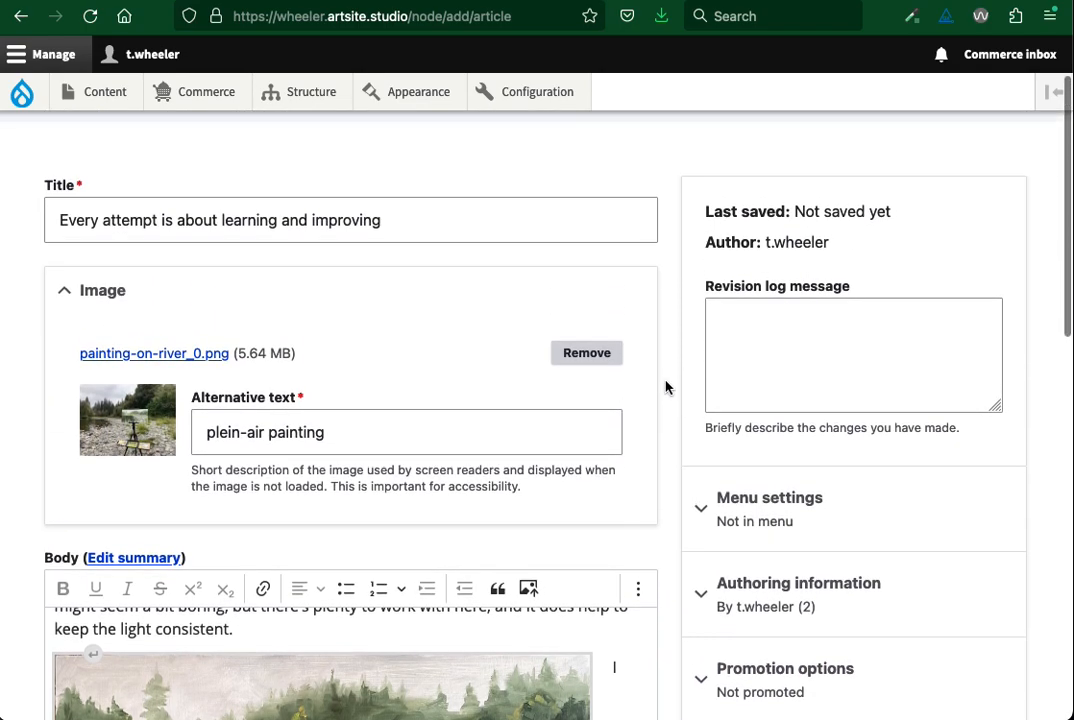
pyautogui.scroll(-4, 669, 384)
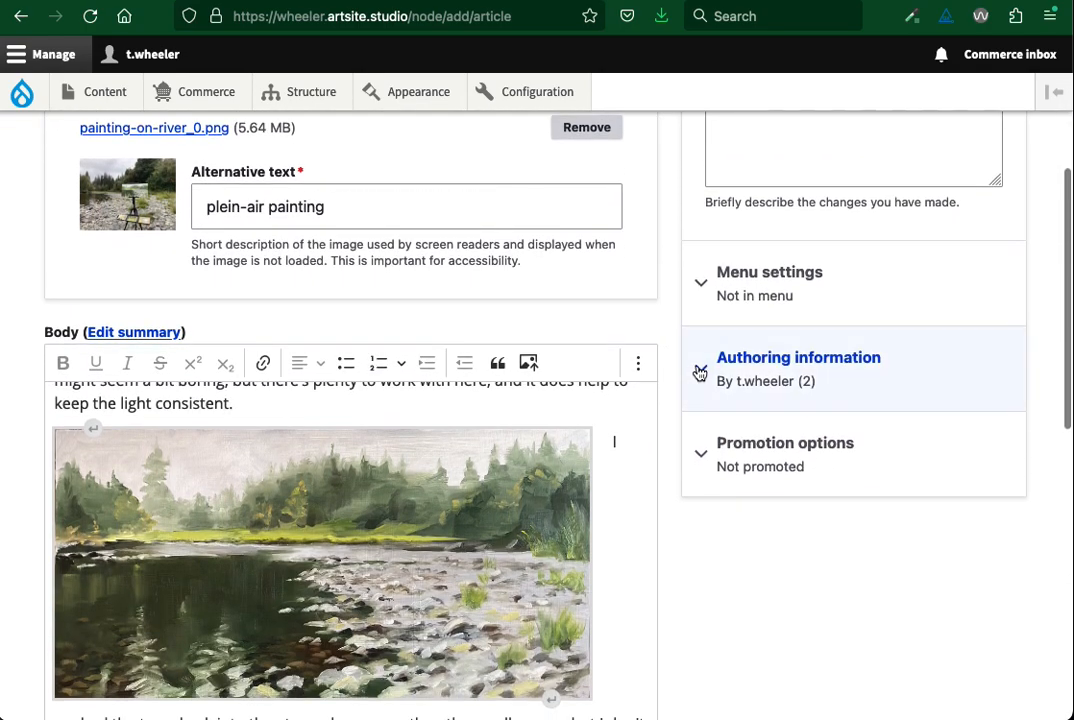
pyautogui.click(697, 367)
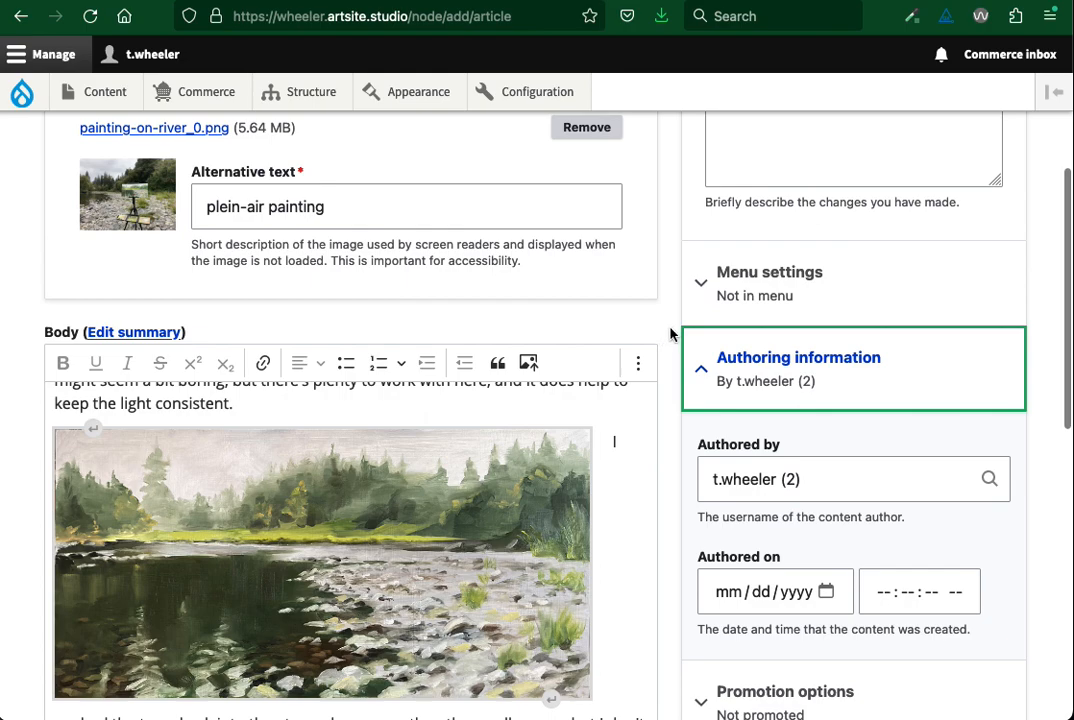
pyautogui.scroll(-3, 668, 334)
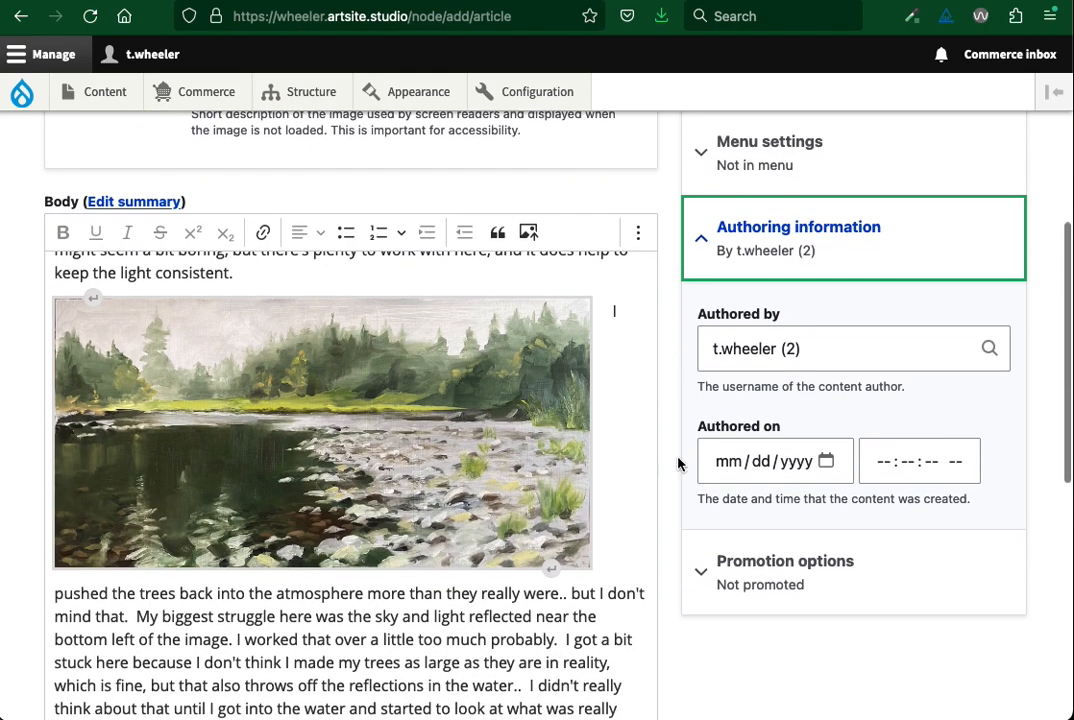
pyautogui.scroll(-1, 680, 428)
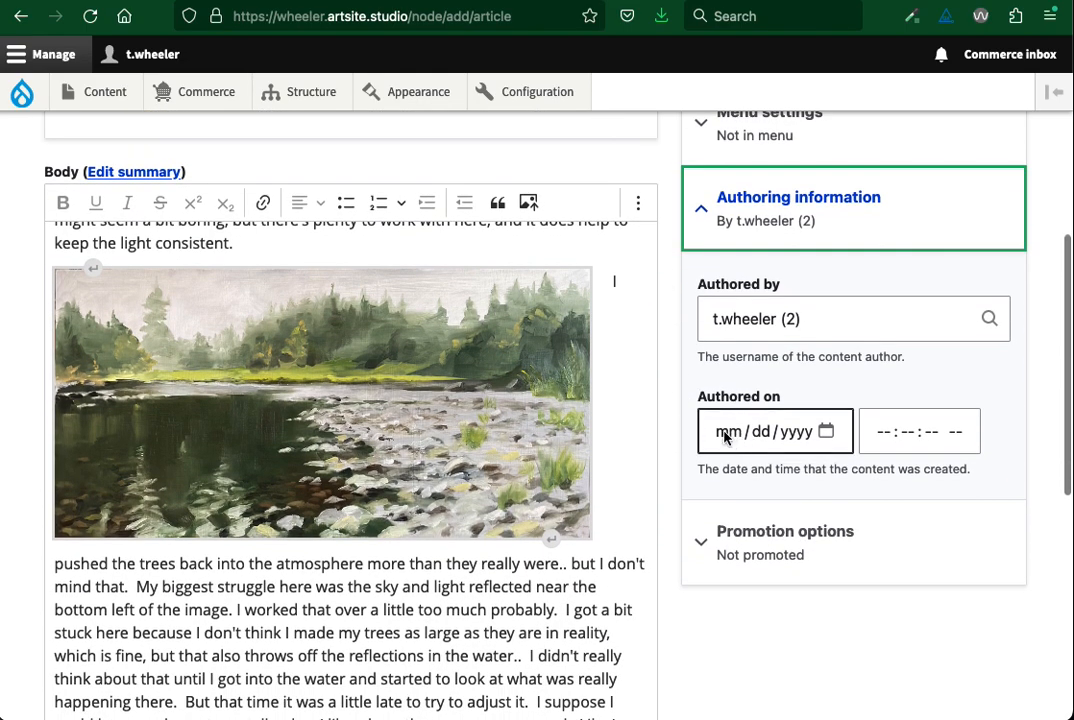
pyautogui.click(724, 436)
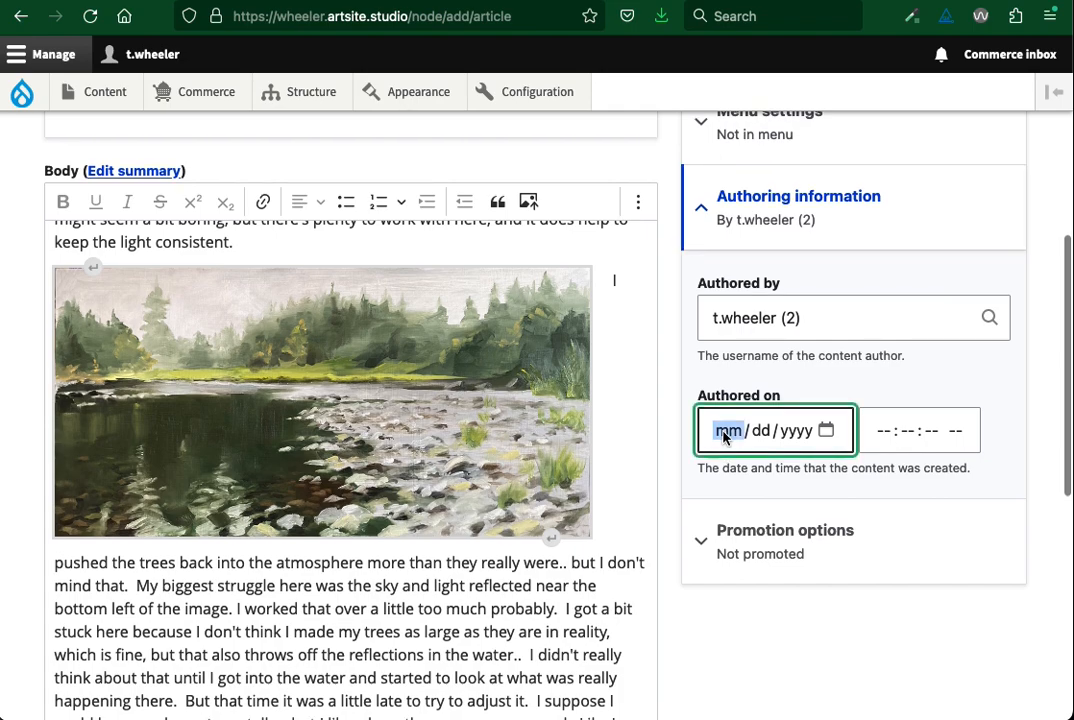
pyautogui.write('09/')
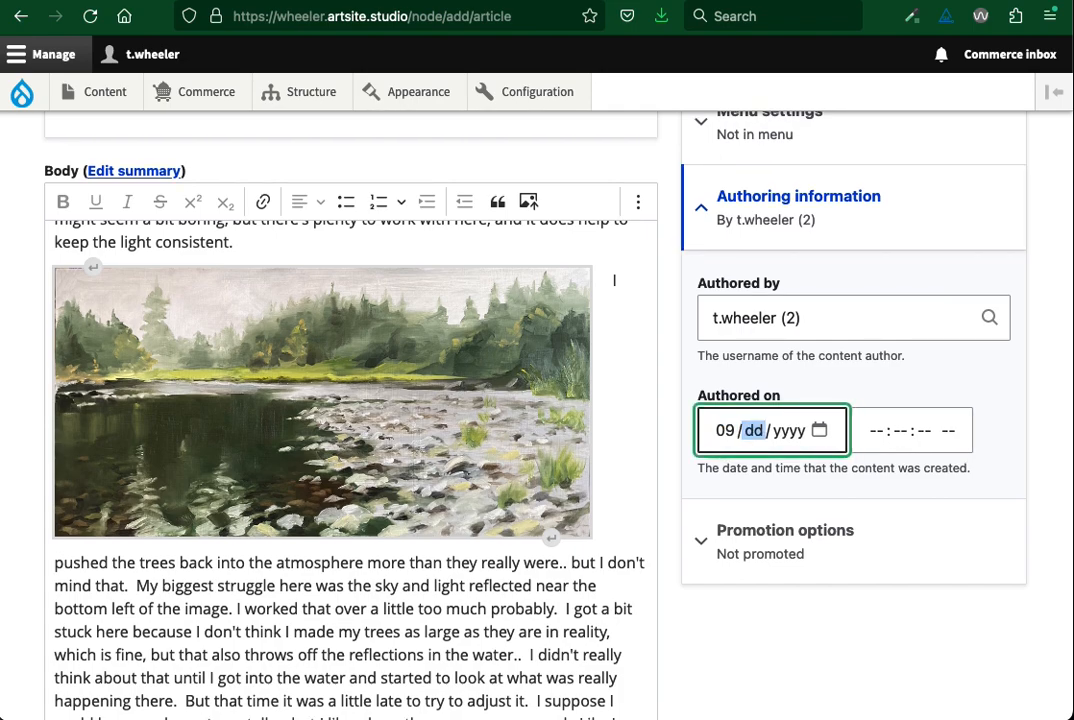
pyautogui.write('04/20')
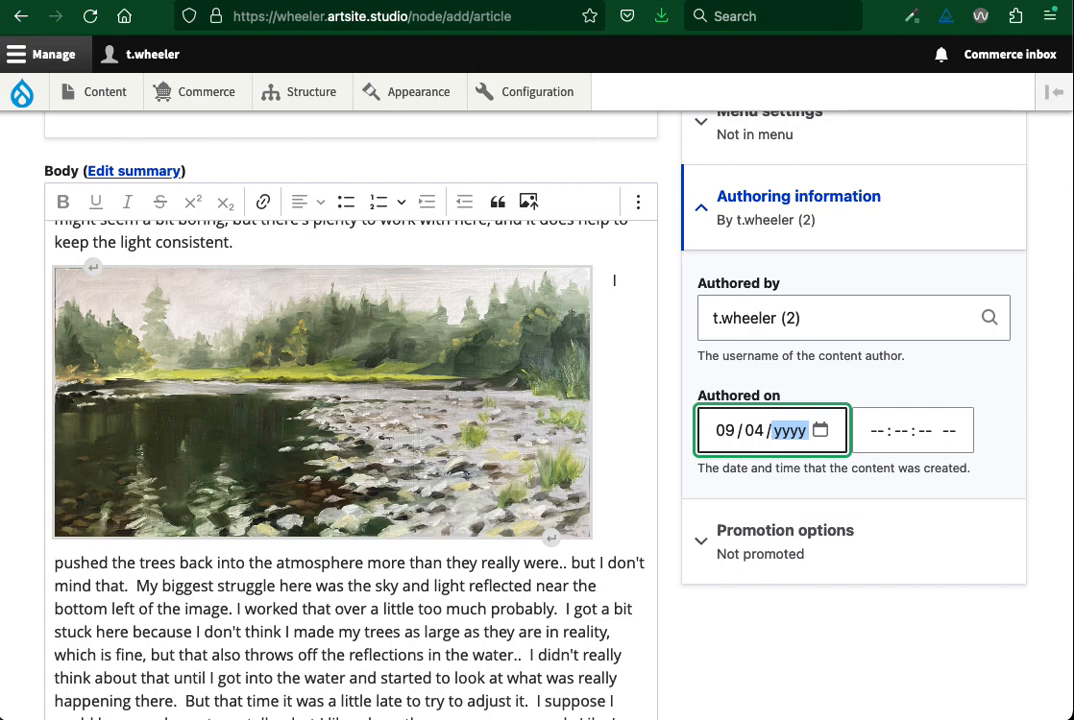
pyautogui.write('23')
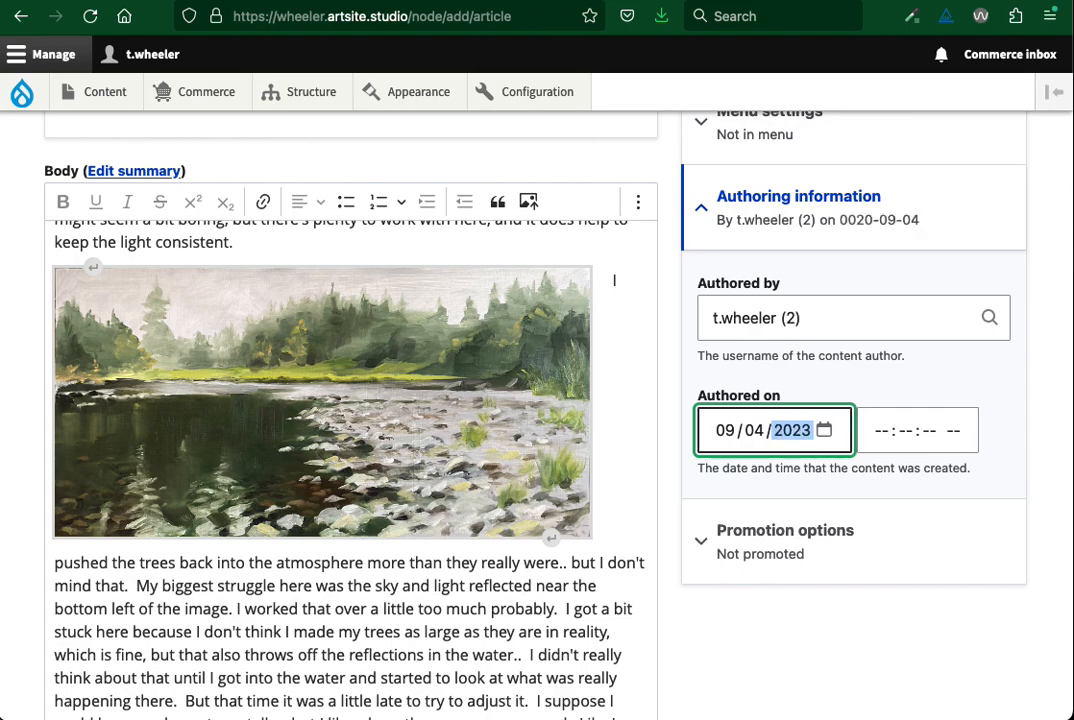
pyautogui.press('Tab')
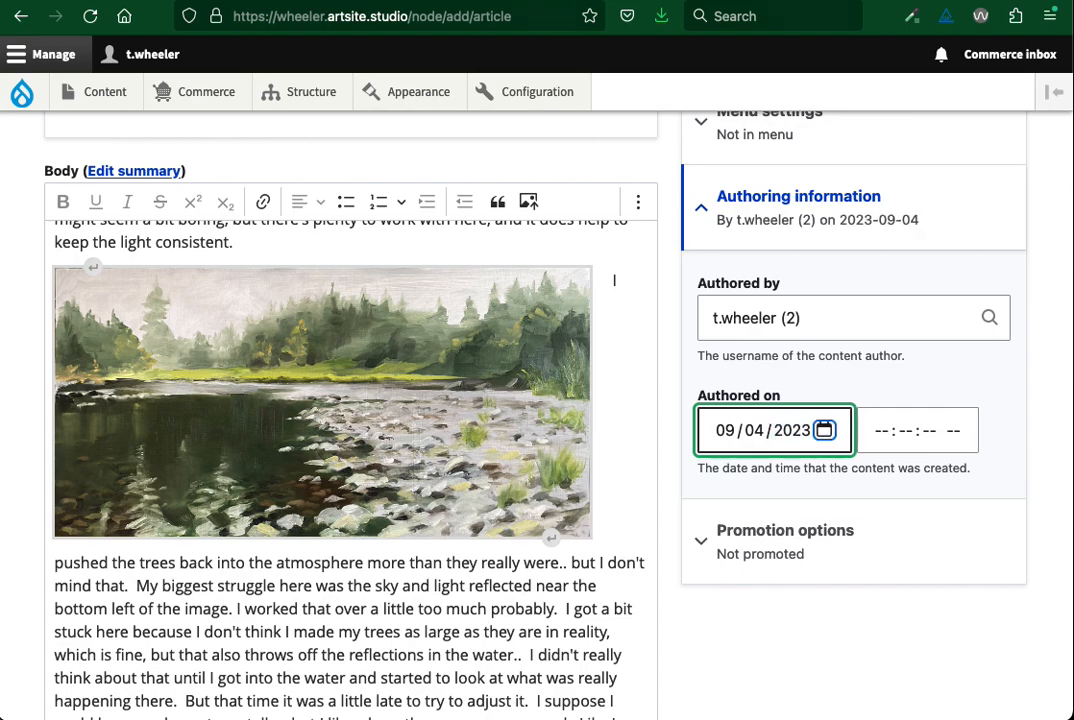
pyautogui.click(753, 676)
# Try to save the article with only the authored-on date filled in
pyautogui.scroll(-3, 753, 676)
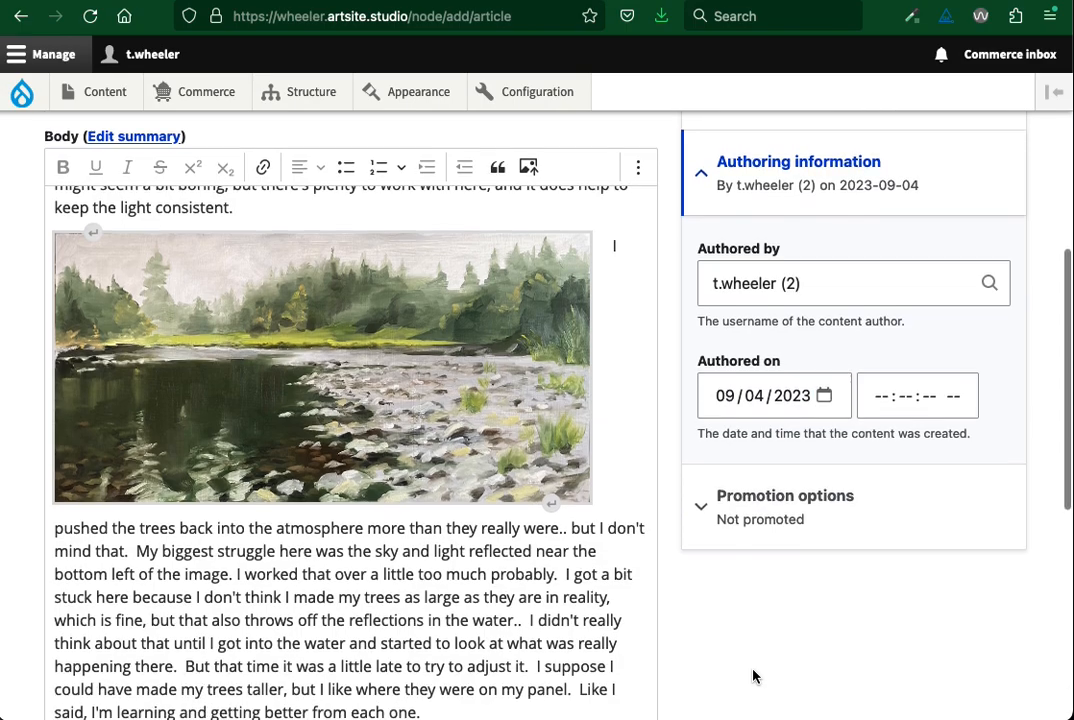
pyautogui.scroll(-5, 753, 676)
pyautogui.click(77, 590)
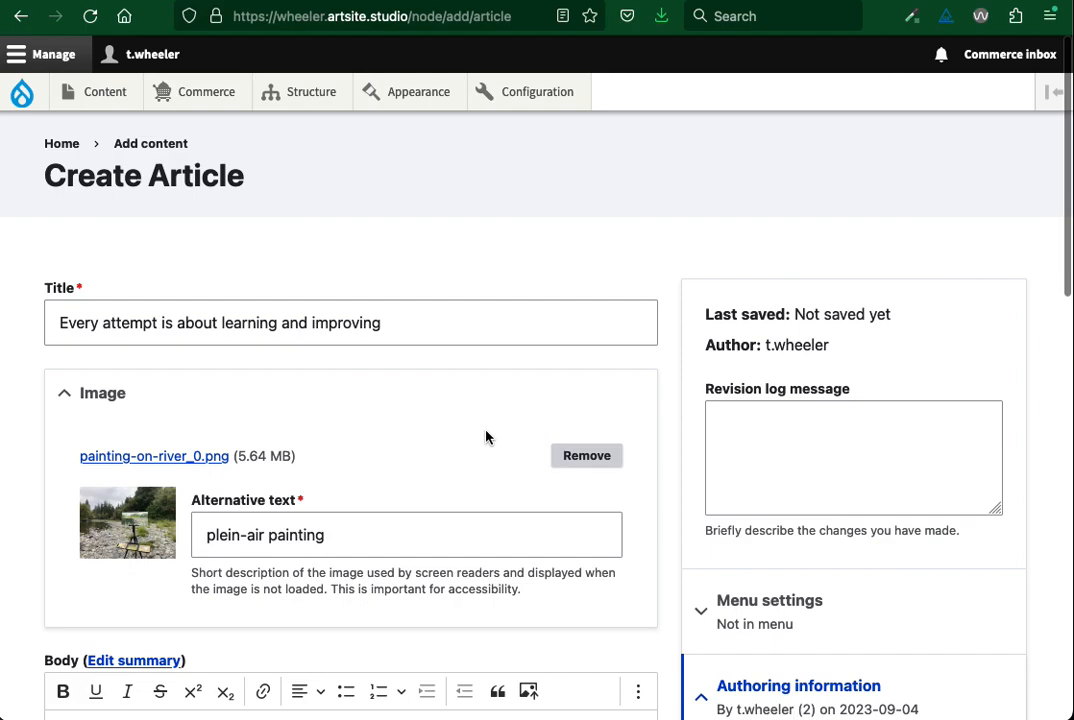
# Set the article's authored-on time to 10:00:00 AM and save it as published
pyautogui.scroll(-1, 487, 437)
pyautogui.scroll(-10, 487, 437)
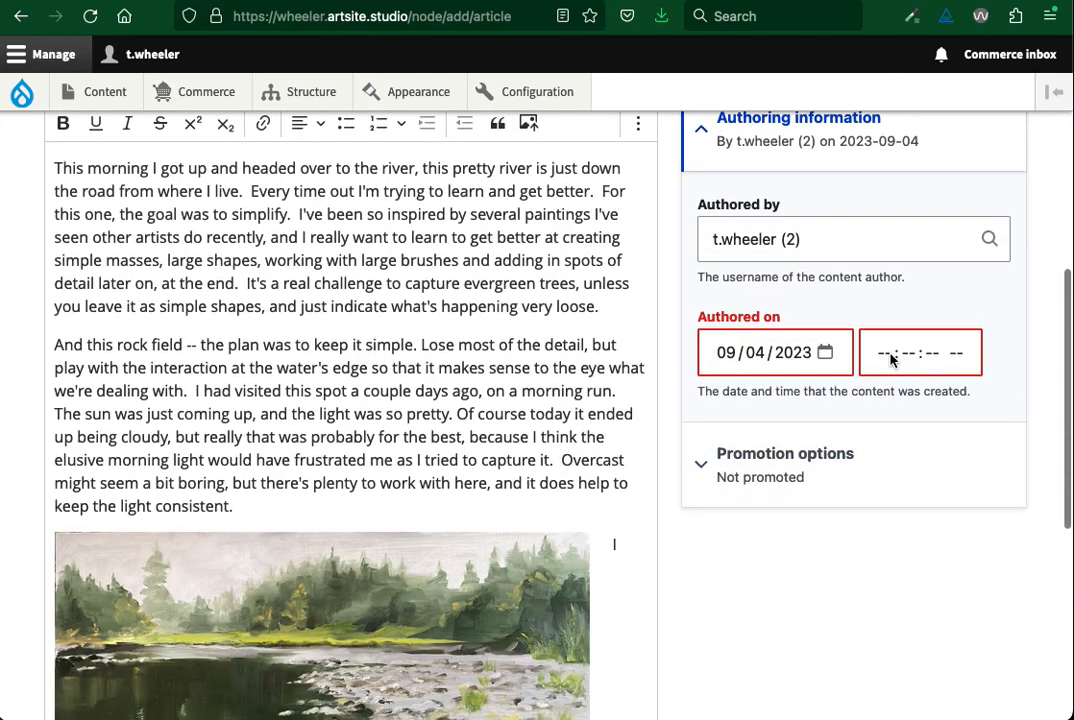
pyautogui.click(884, 354)
pyautogui.write('100000')
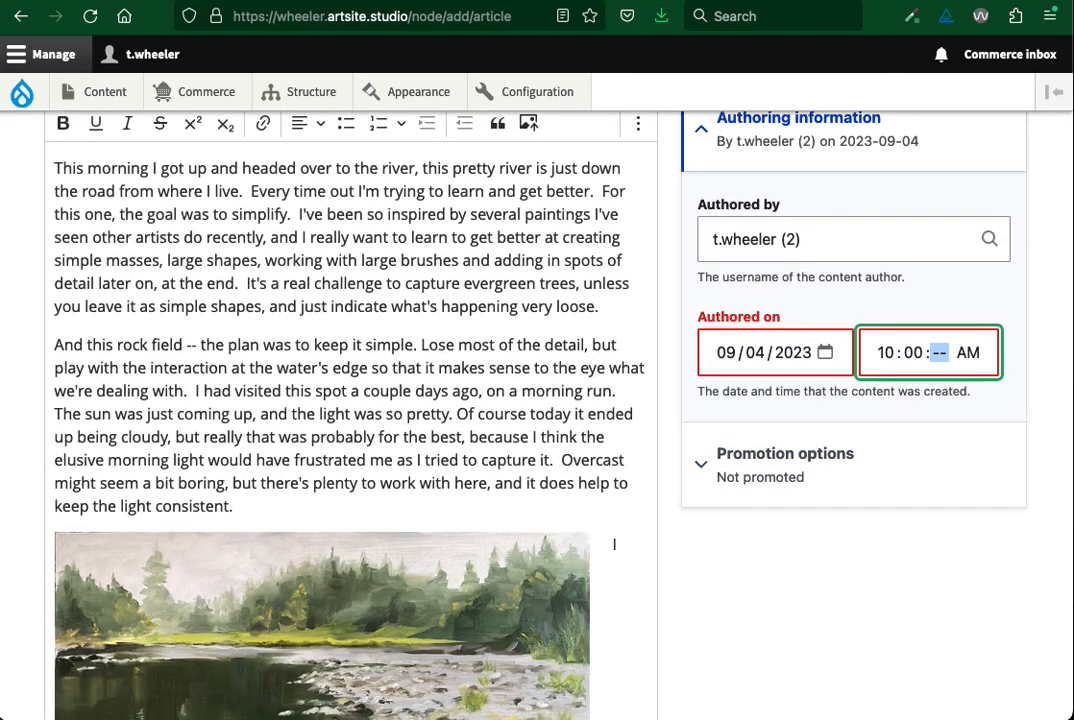
pyautogui.click(798, 578)
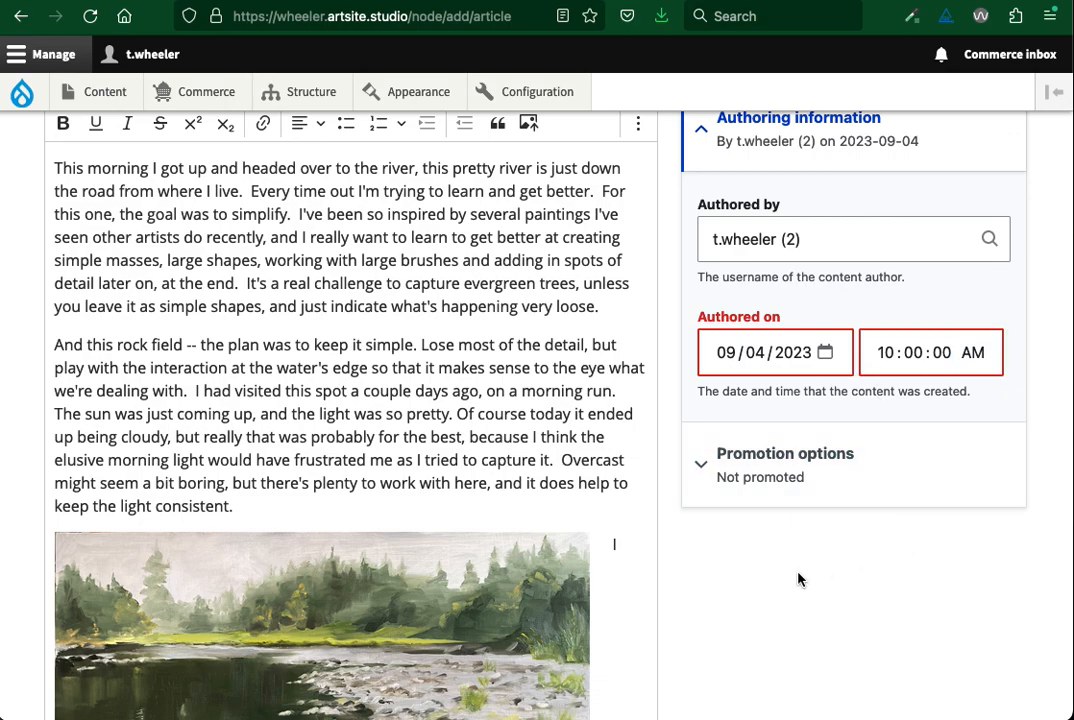
pyautogui.scroll(-13, 798, 578)
pyautogui.click(85, 582)
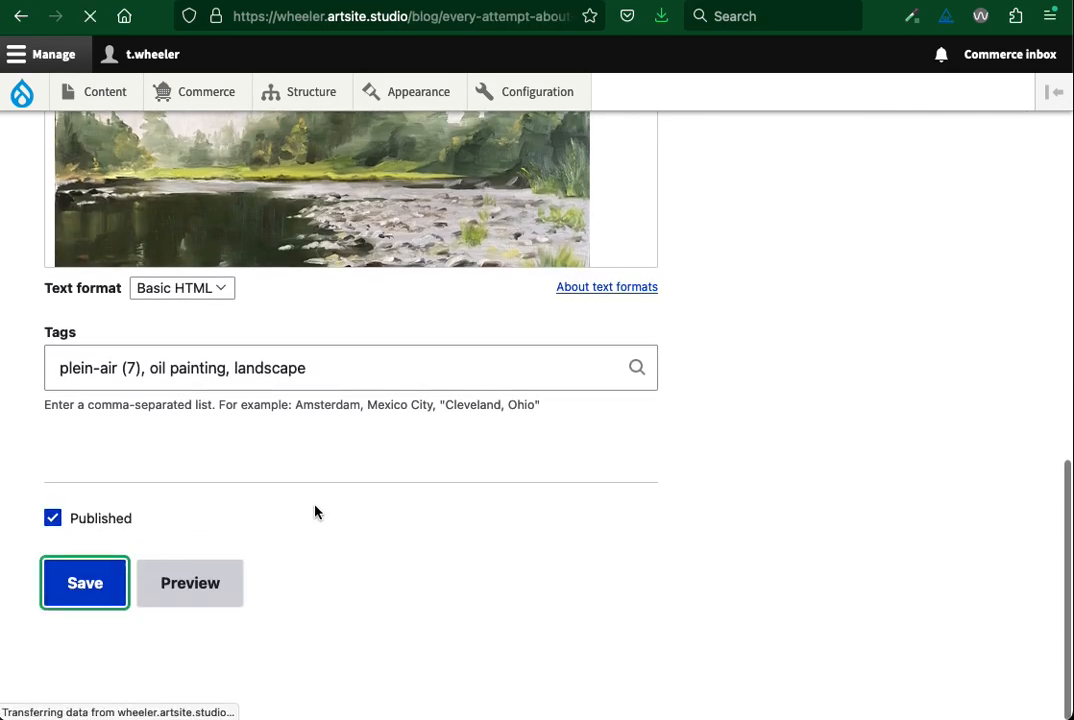
# Review the published article's posted date, tags, both images and text wrapping from the title down to the footer
pyautogui.scroll(-4, 647, 490)
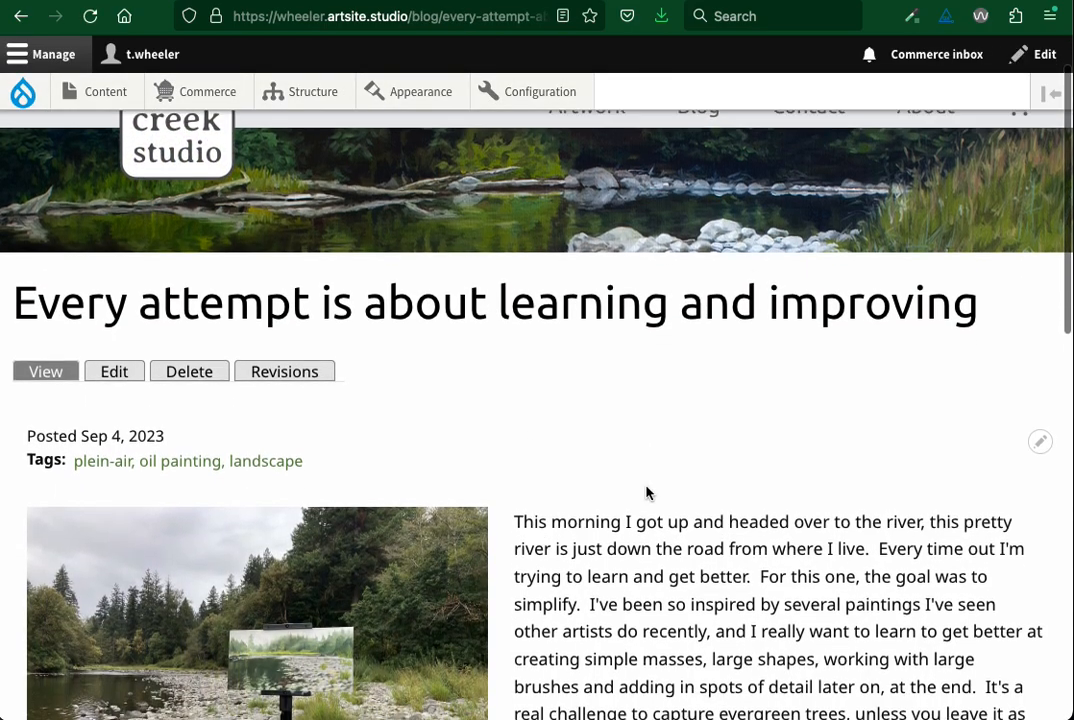
pyautogui.scroll(-5, 647, 487)
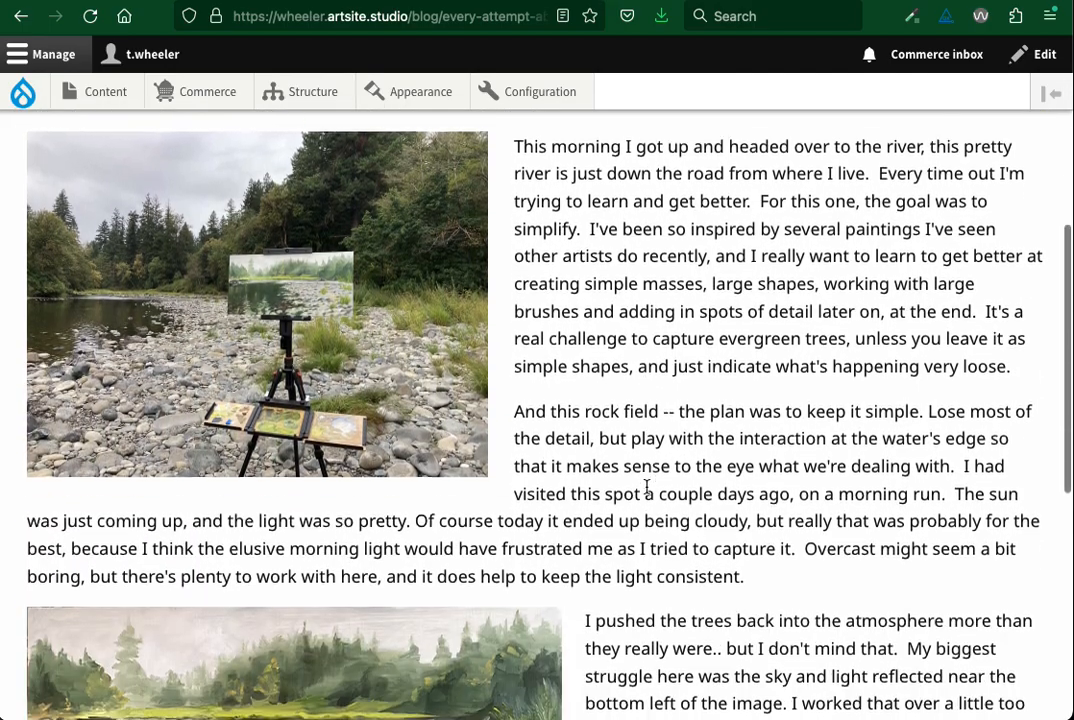
pyautogui.scroll(-1, 646, 485)
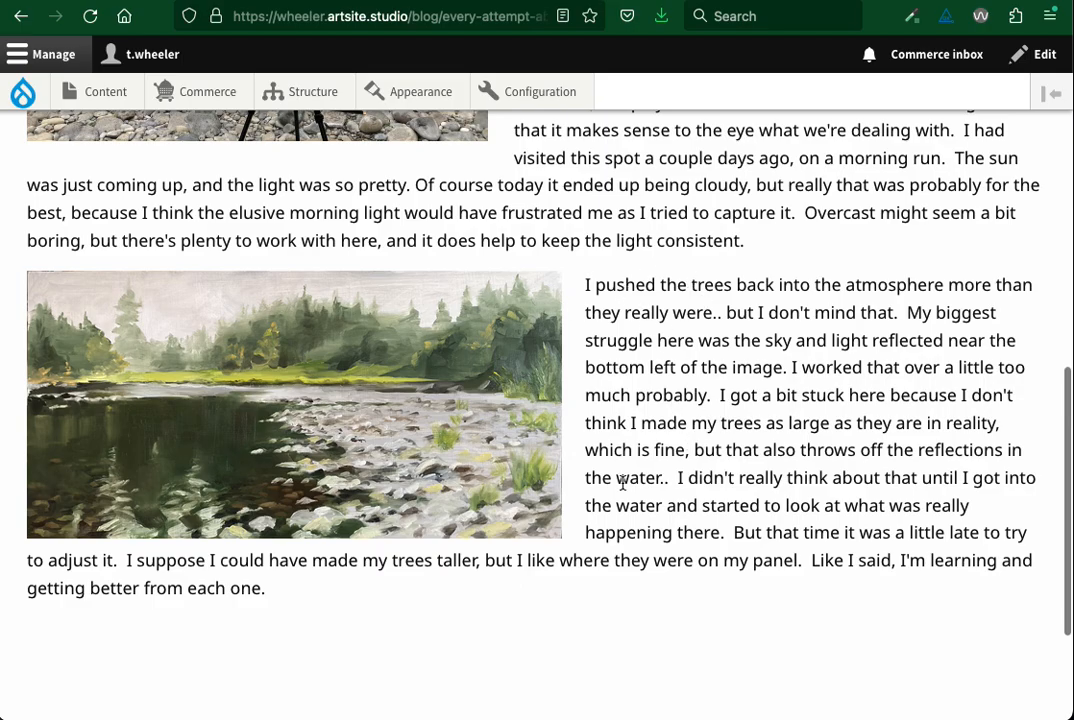
pyautogui.scroll(-2, 620, 541)
pyautogui.scroll(10, 620, 547)
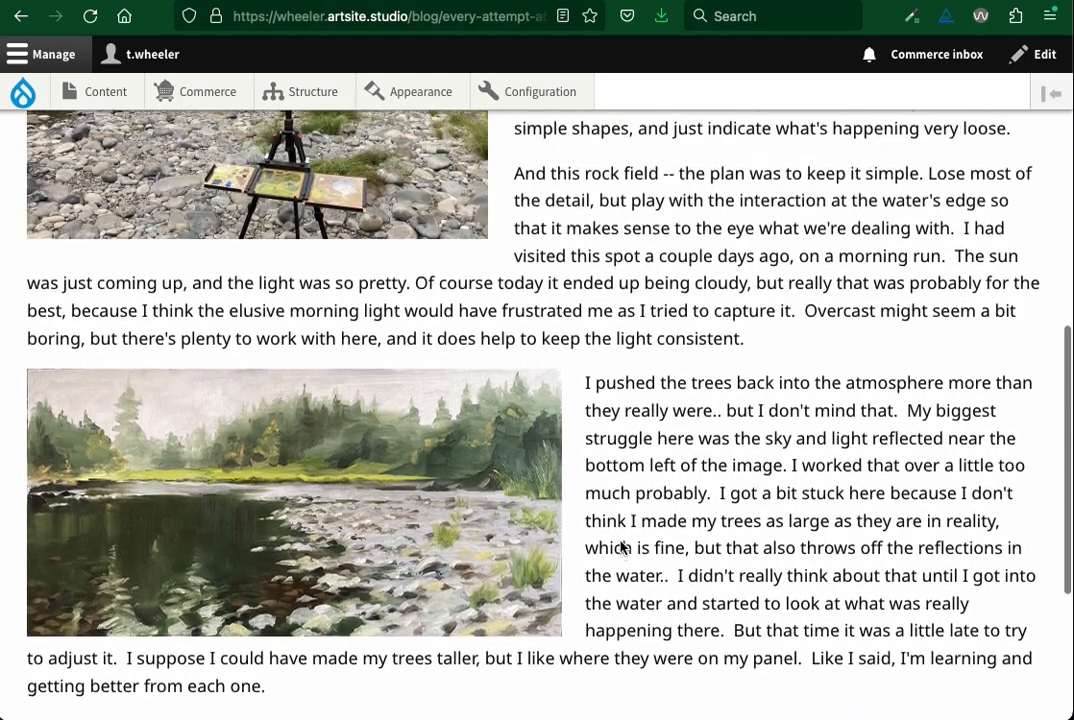
pyautogui.scroll(1, 628, 545)
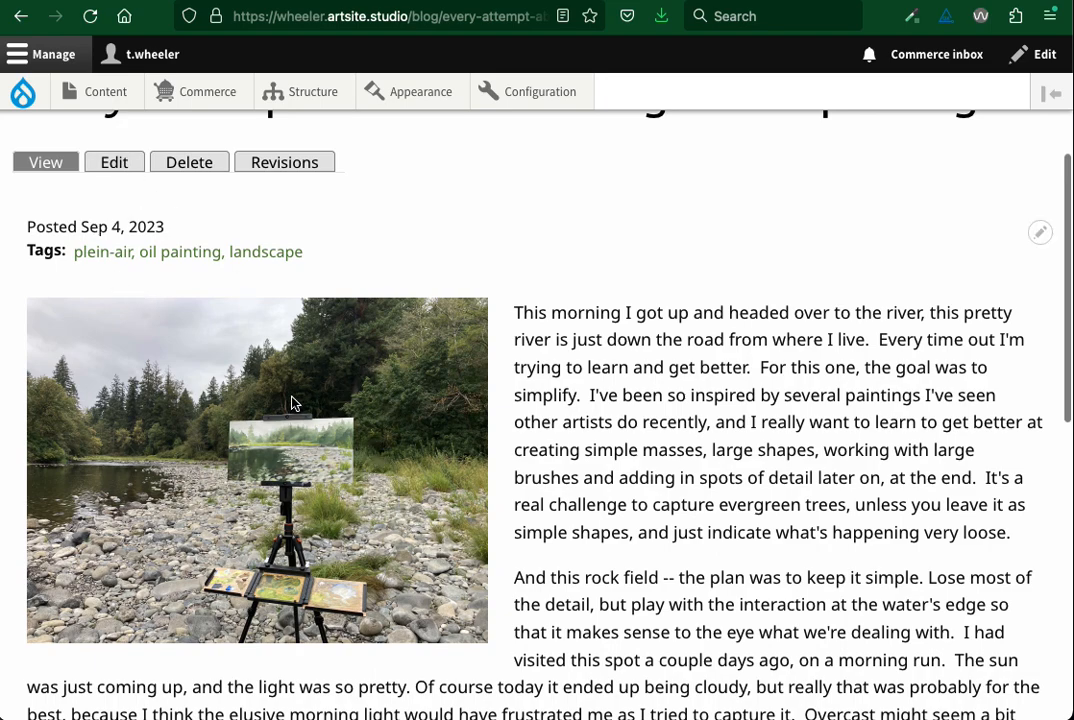
pyautogui.scroll(-13, 620, 472)
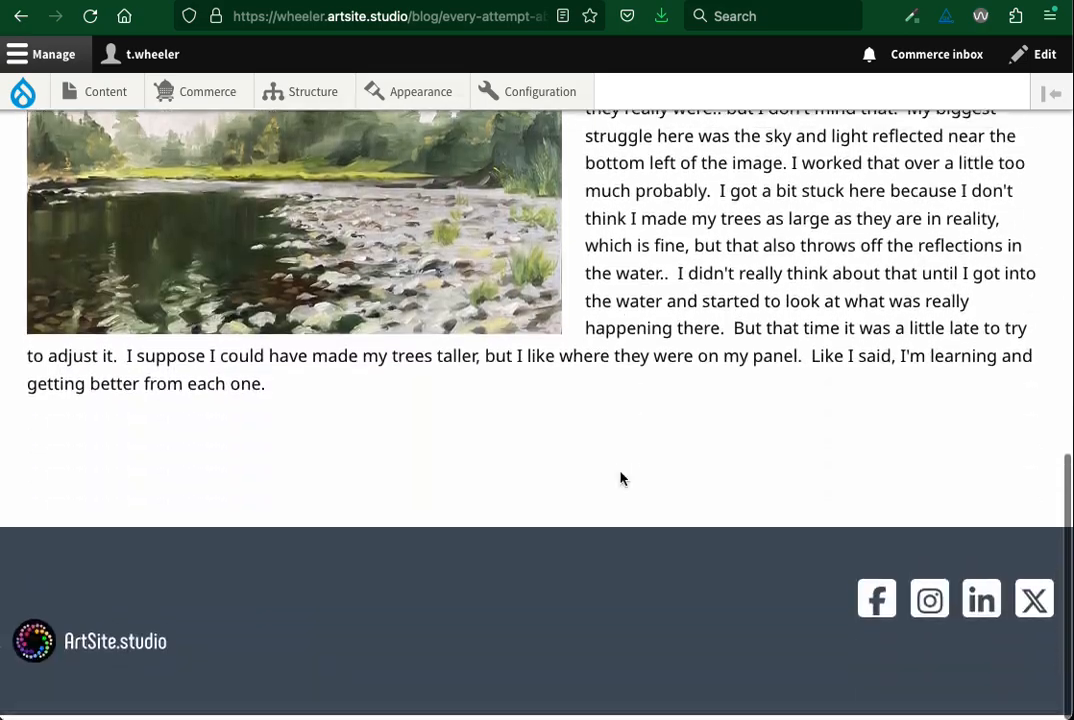
pyautogui.scroll(14, 620, 472)
pyautogui.scroll(5, 620, 472)
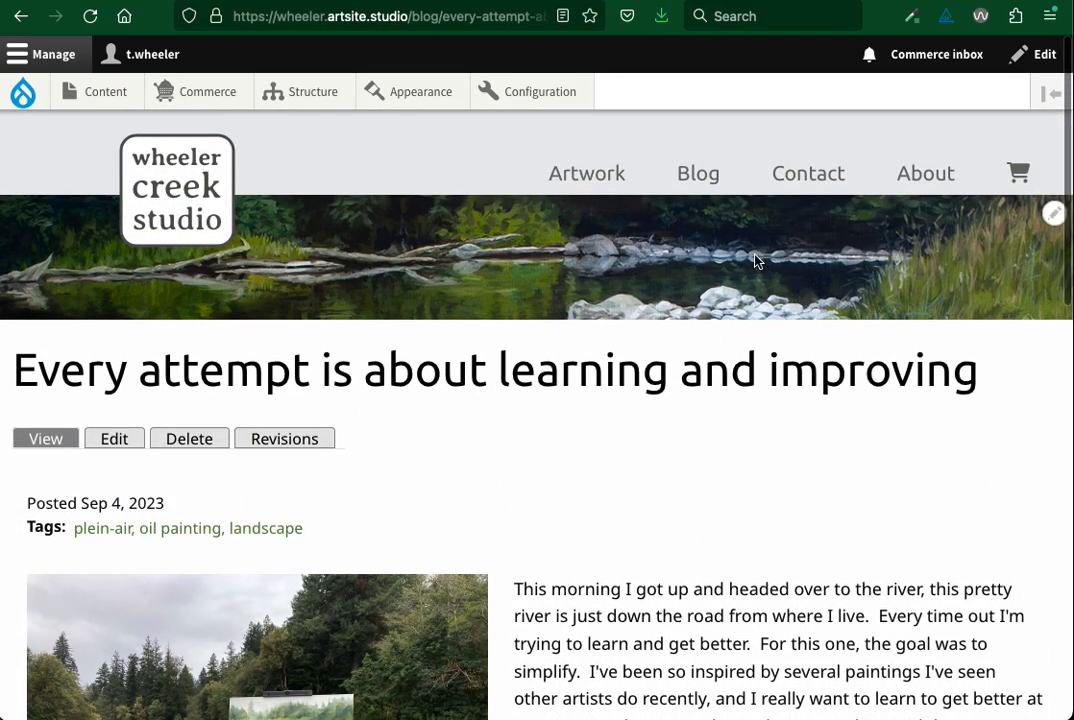
# Open the site's Blog page and examine how the new article's teaser is listed among the posts
pyautogui.click(698, 176)
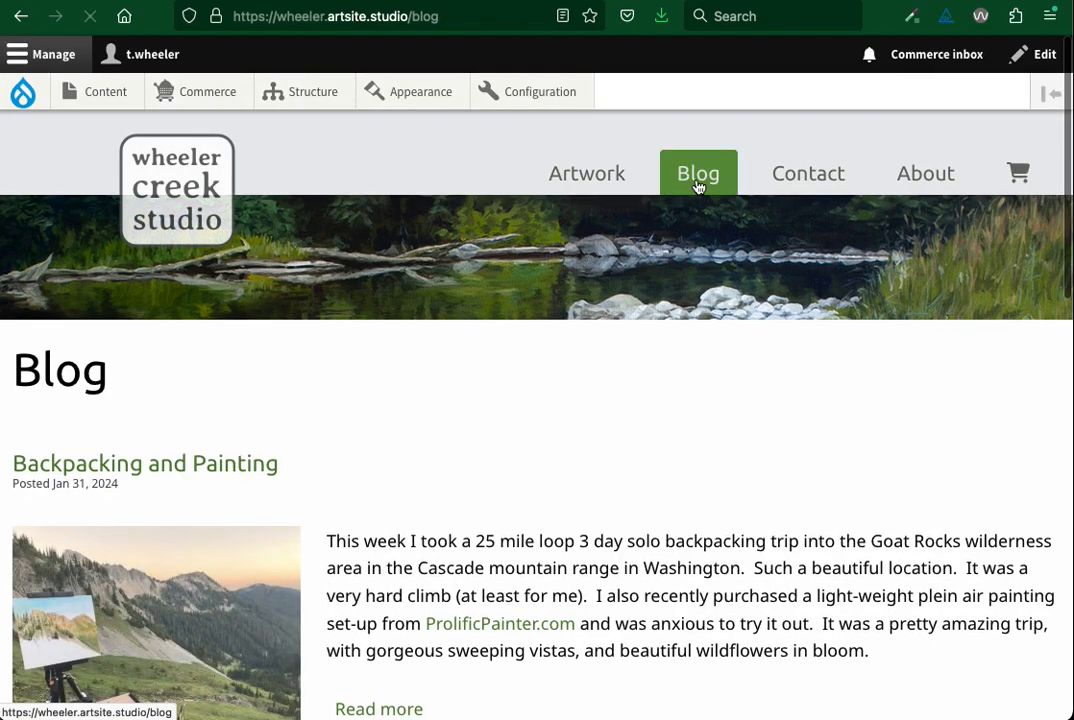
pyautogui.scroll(-10, 672, 400)
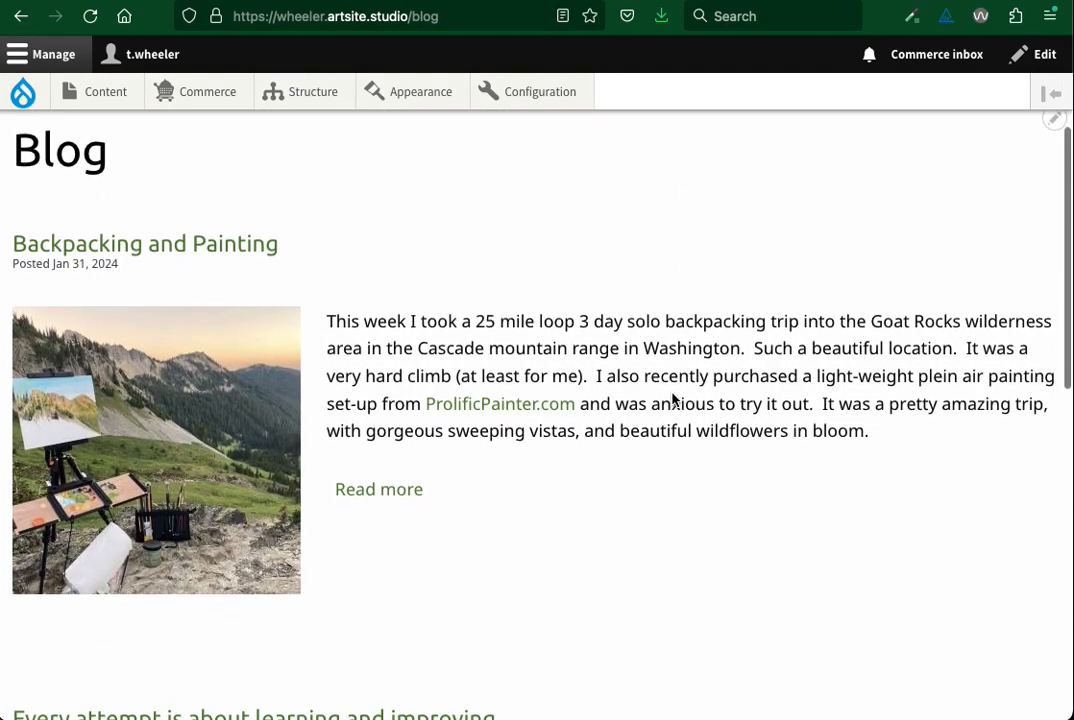
pyautogui.scroll(-5, 672, 393)
pyautogui.scroll(3, 672, 393)
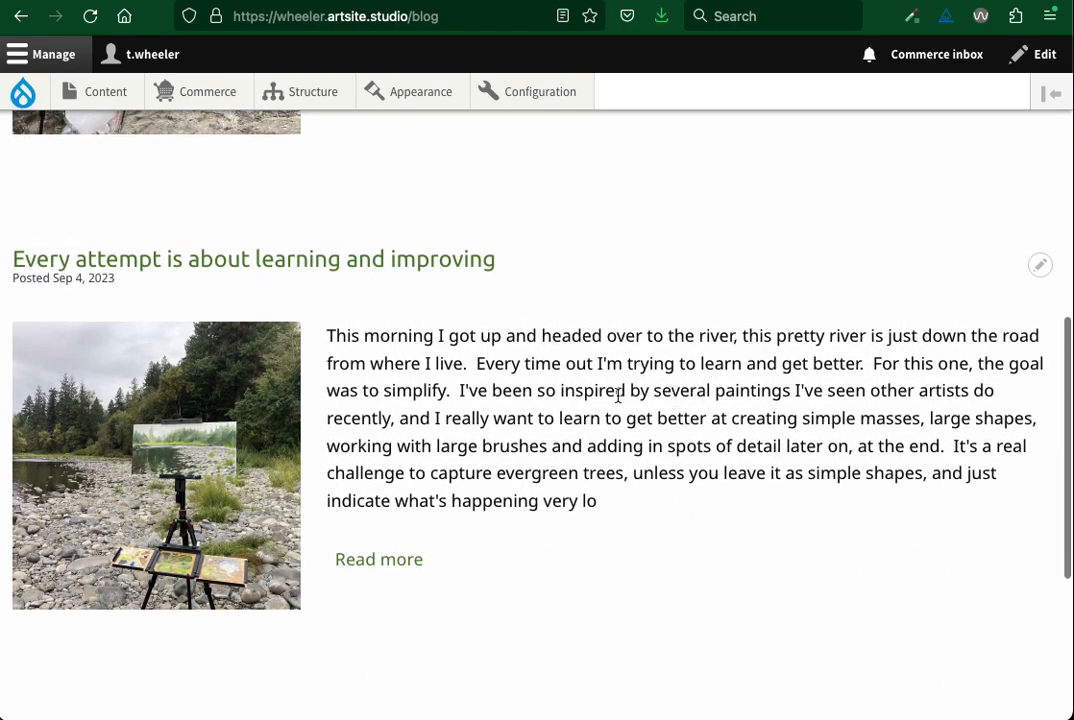
pyautogui.scroll(13, 618, 396)
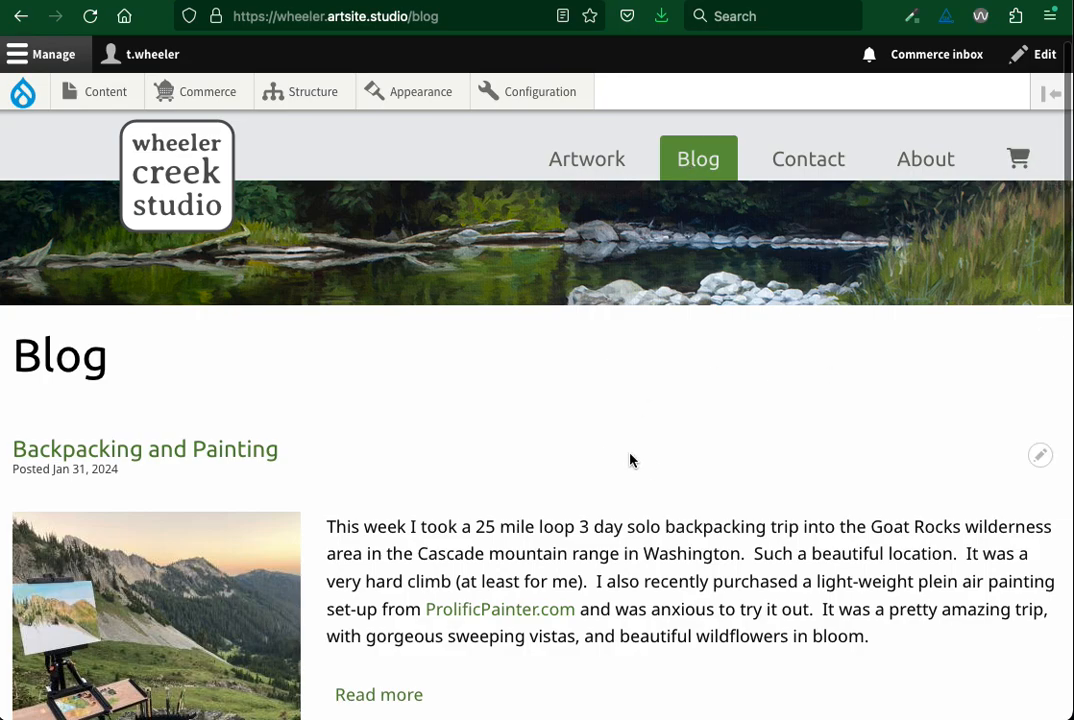
pyautogui.scroll(-3, 630, 460)
# Open the site's home page and examine how the Recent Posts section lists blog teasers below the artwork gallery
pyautogui.scroll(4, 630, 460)
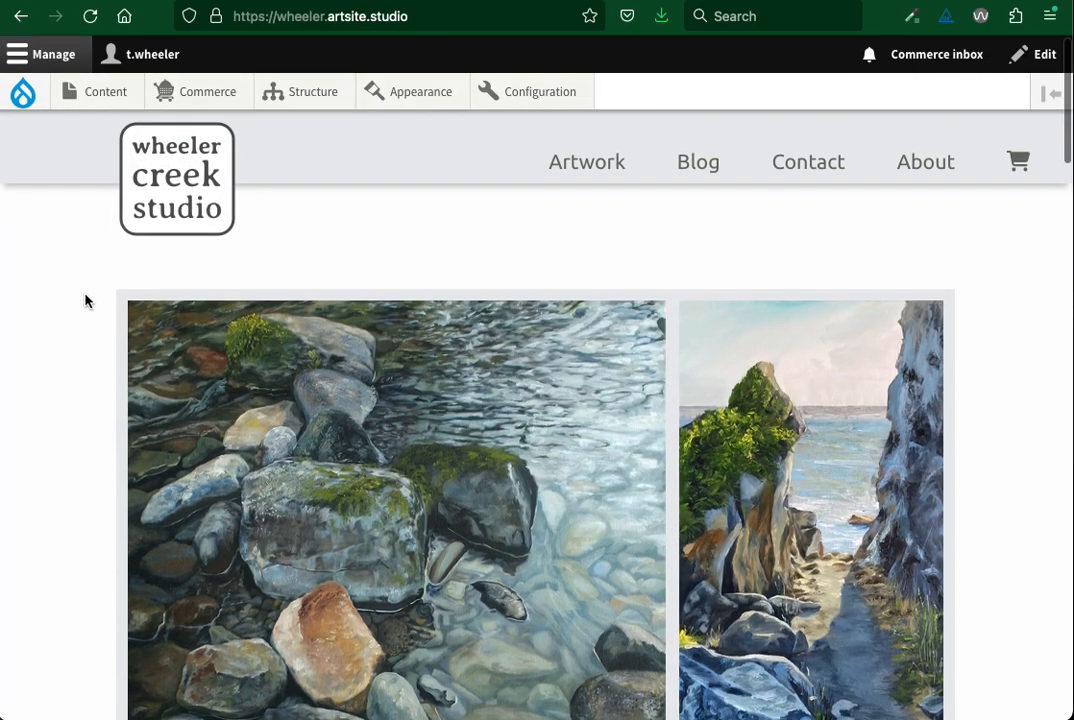
pyautogui.scroll(-15, 85, 300)
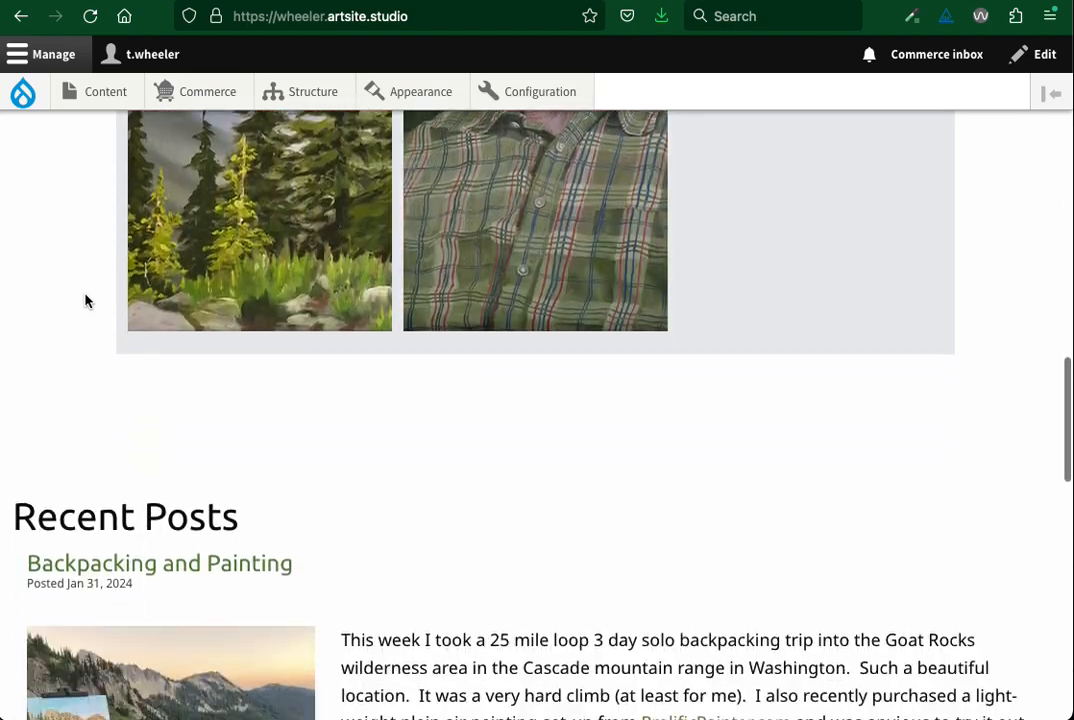
pyautogui.scroll(-9, 85, 300)
pyautogui.scroll(-11, 594, 517)
pyautogui.scroll(13, 594, 517)
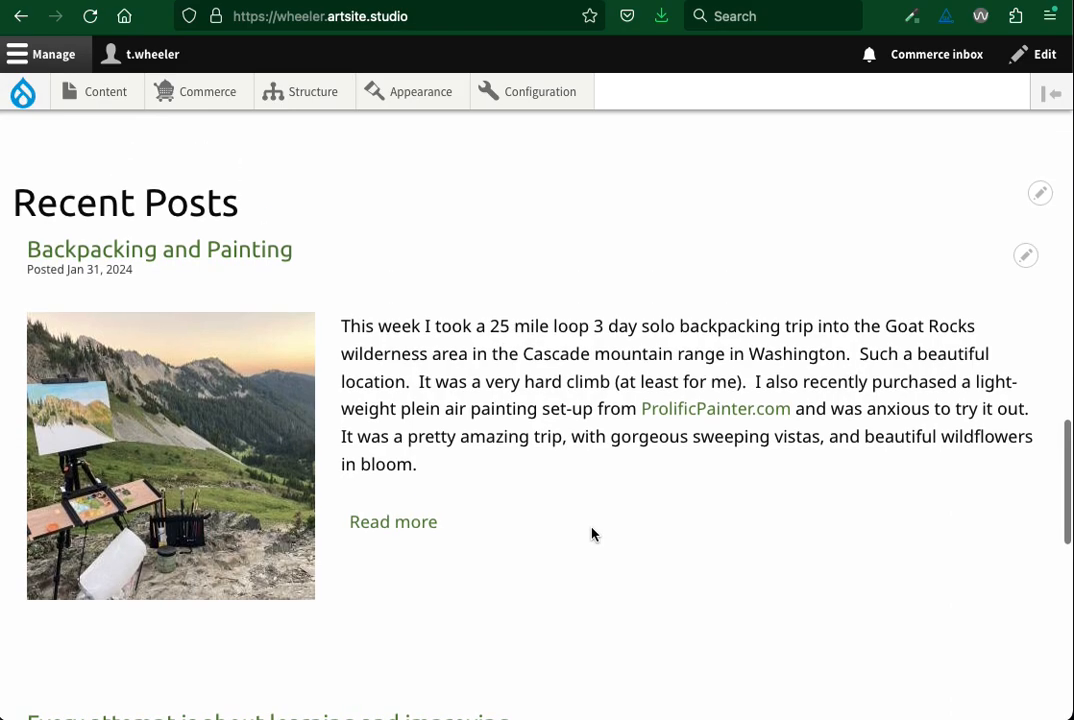
pyautogui.scroll(5, 592, 540)
pyautogui.scroll(-3, 592, 540)
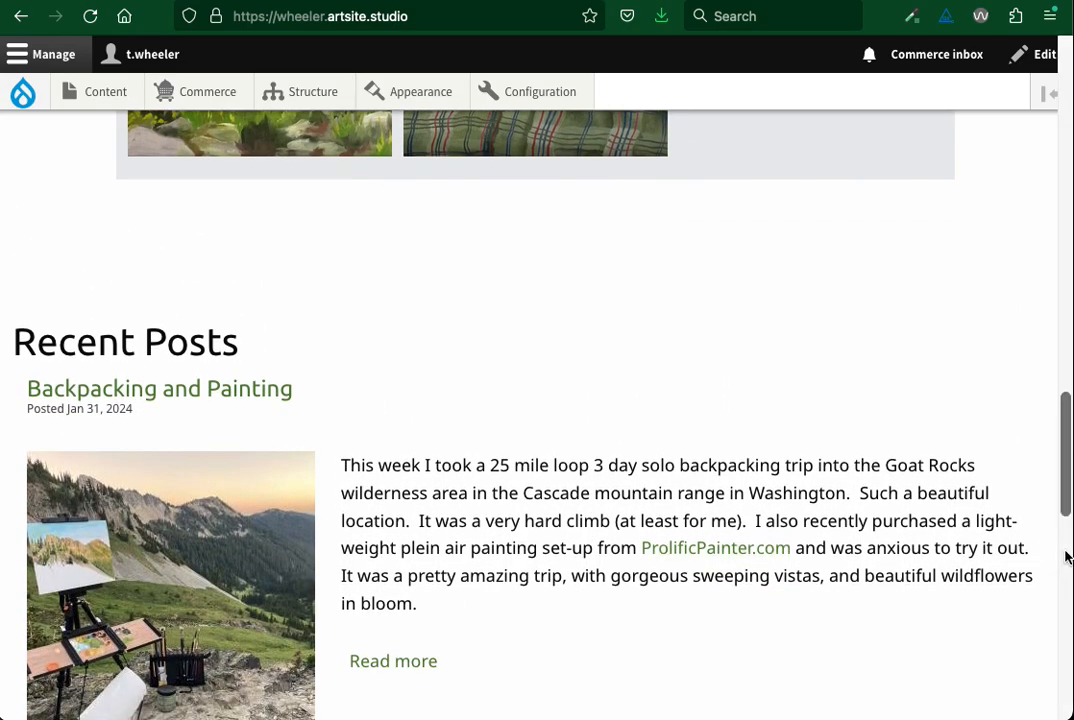
pyautogui.scroll(18, 635, 405)
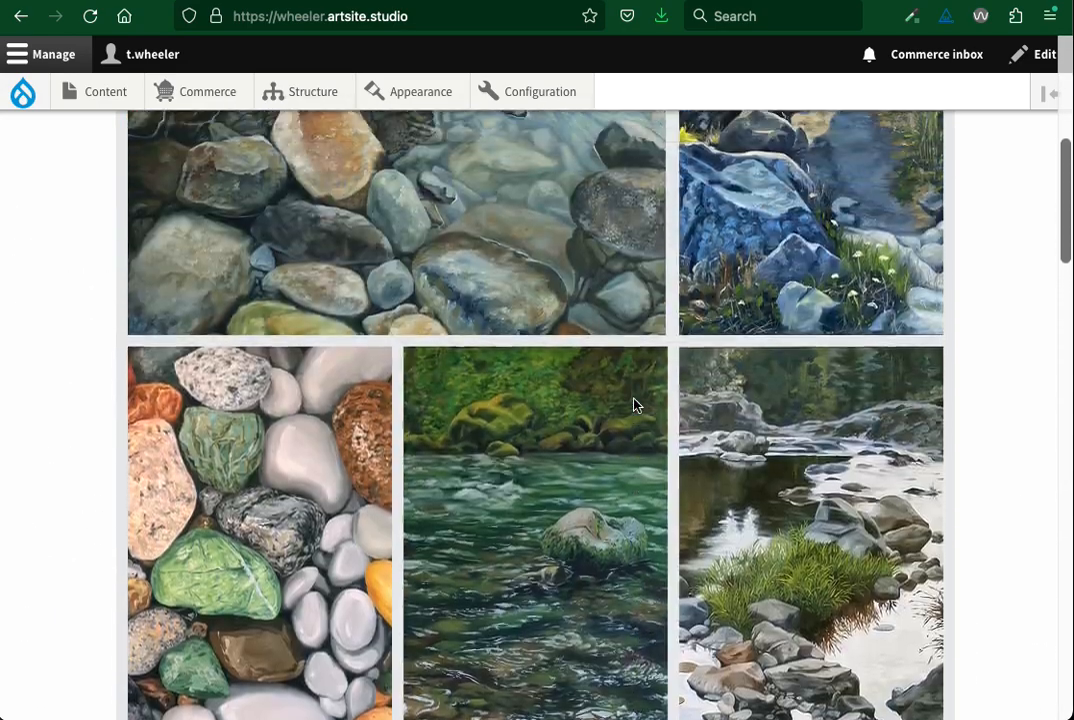
pyautogui.scroll(7, 82, 310)
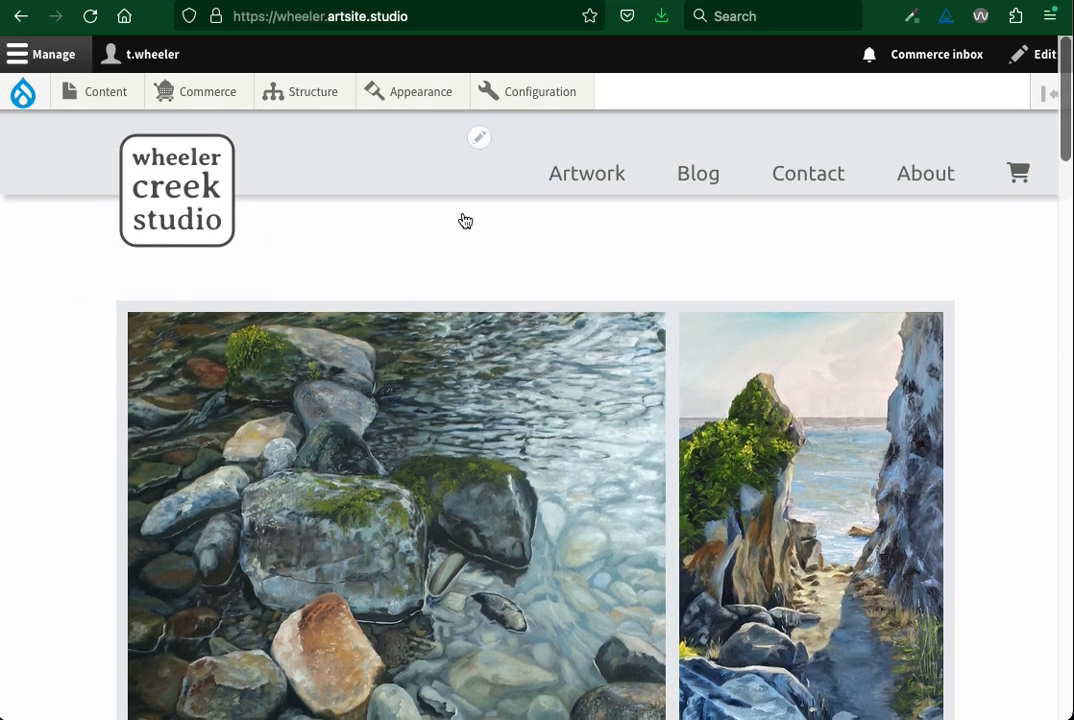
# Locate the Block layout option among the site's structure settings, and review the home page's post teasers and artwork gallery again
pyautogui.moveTo(309, 94)
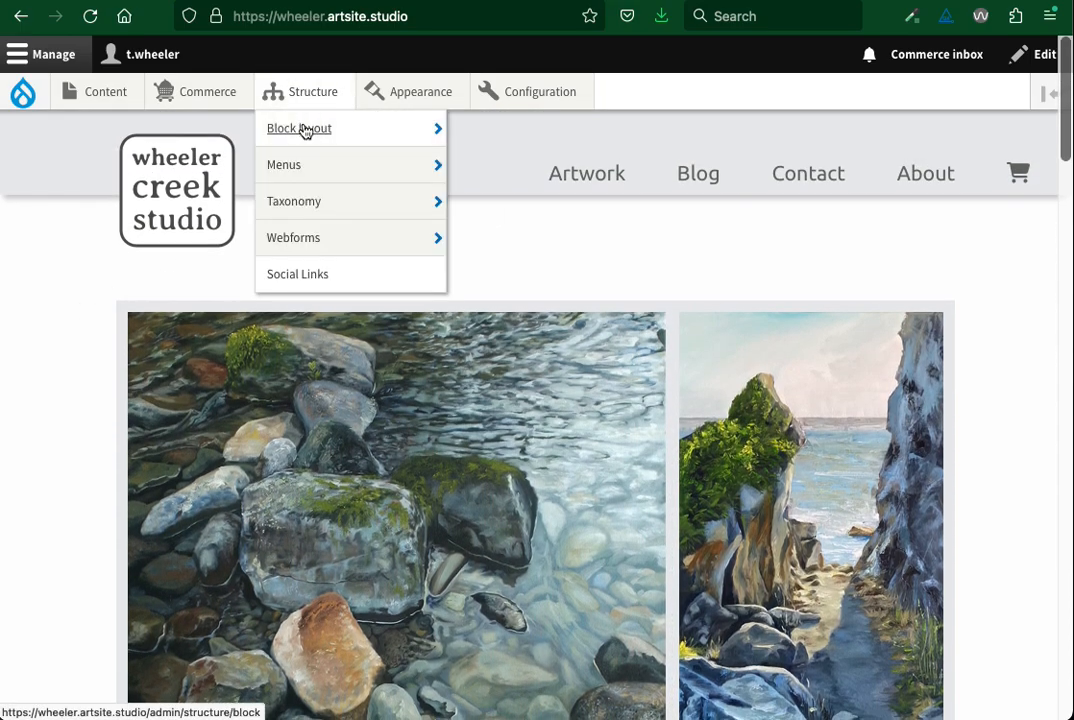
pyautogui.moveTo(305, 131)
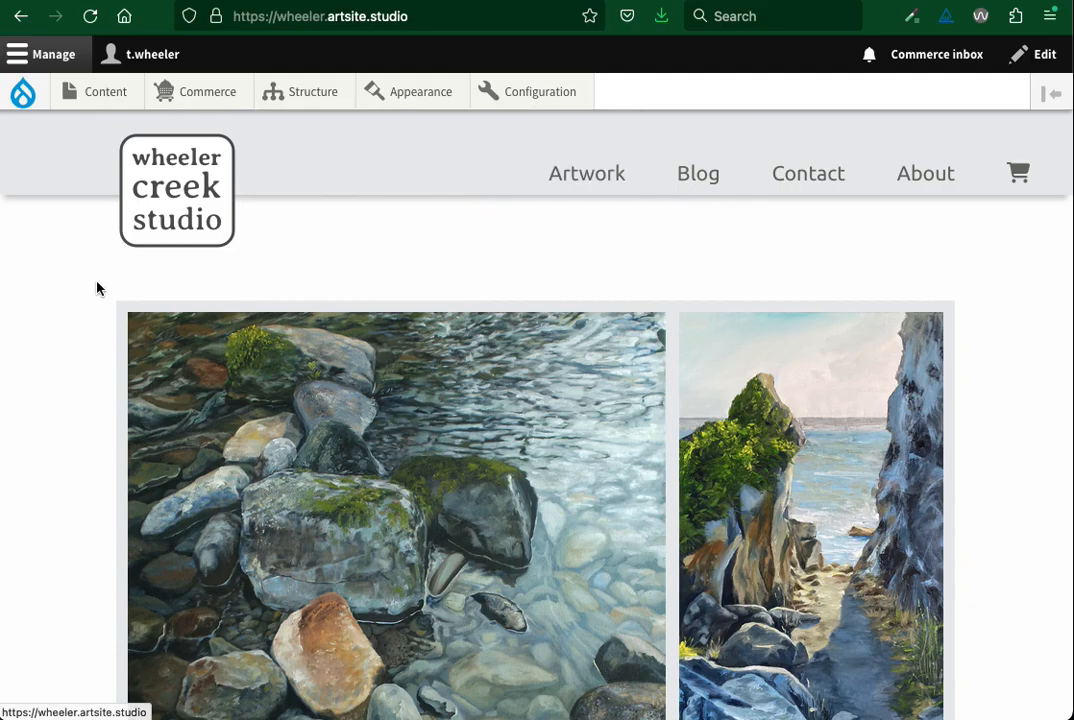
pyautogui.scroll(-10, 97, 289)
pyautogui.scroll(-8, 97, 289)
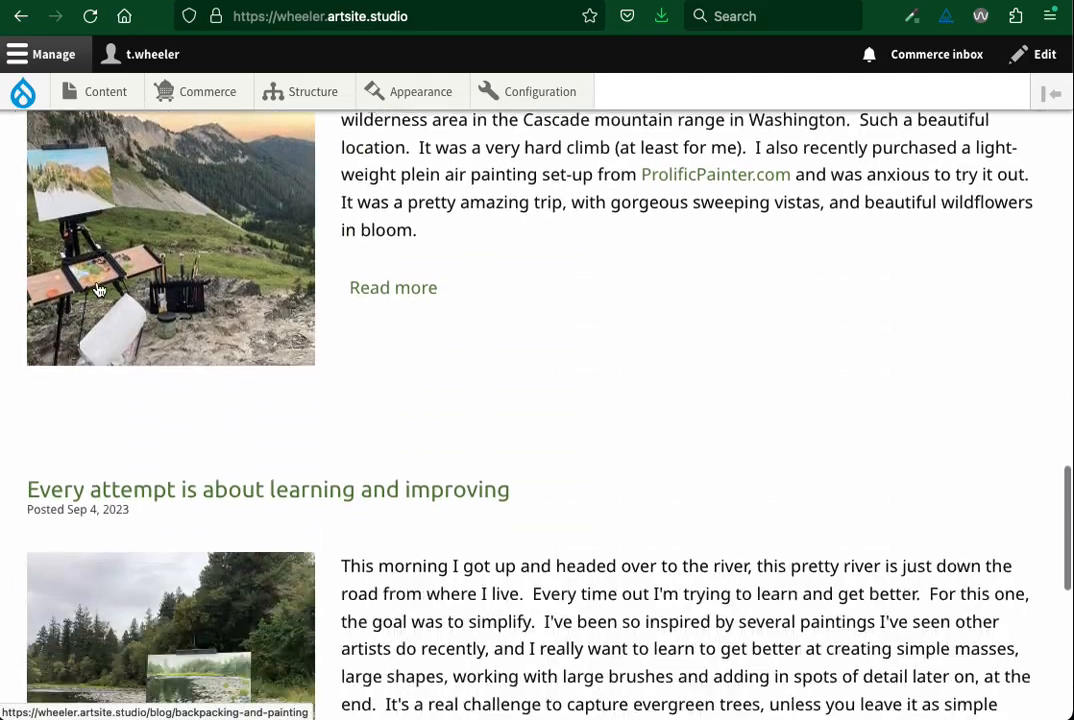
pyautogui.scroll(18, 456, 300)
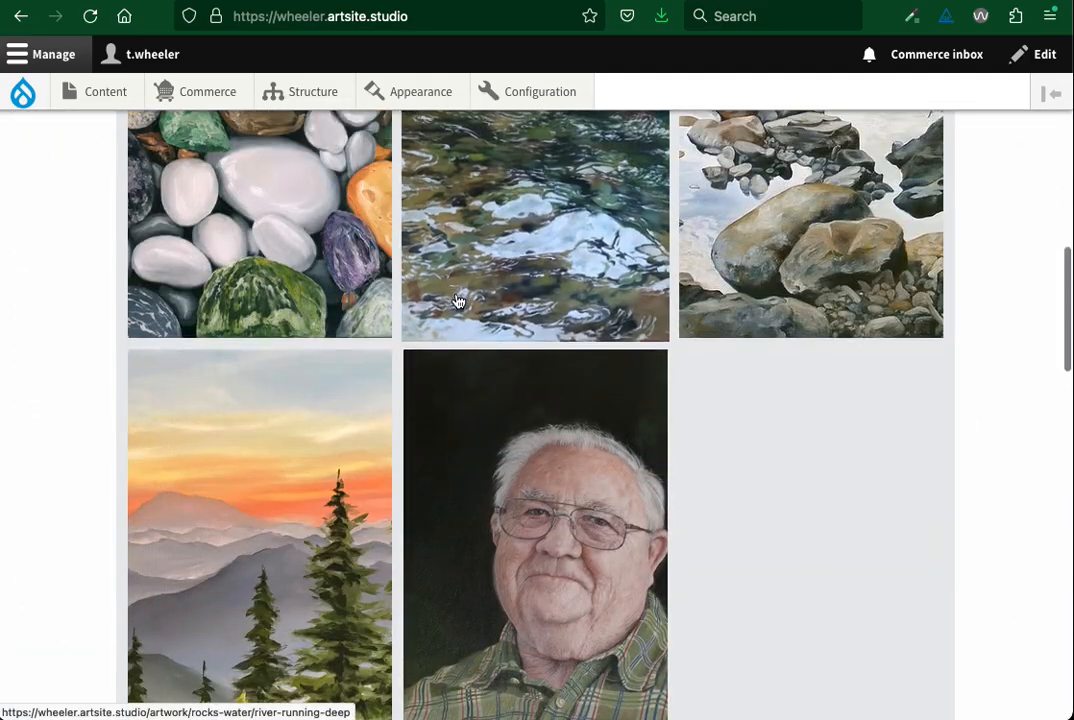